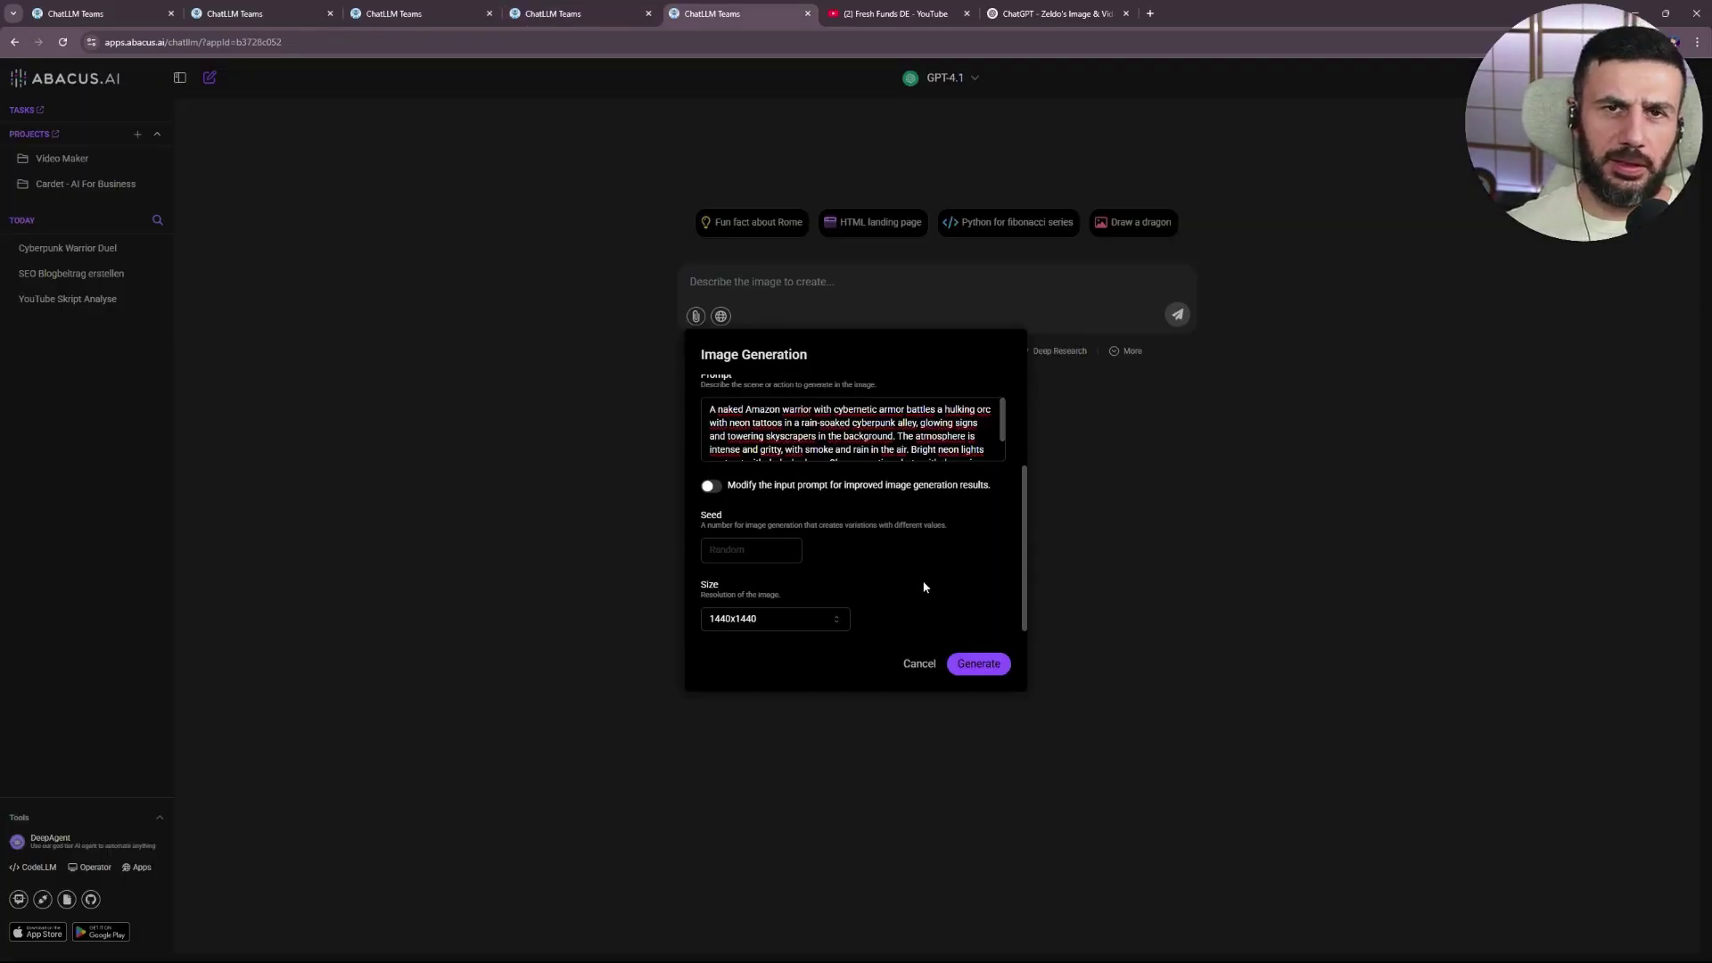
- Set the image size to 1024x1440 from the resolution list
left_click(774, 619)
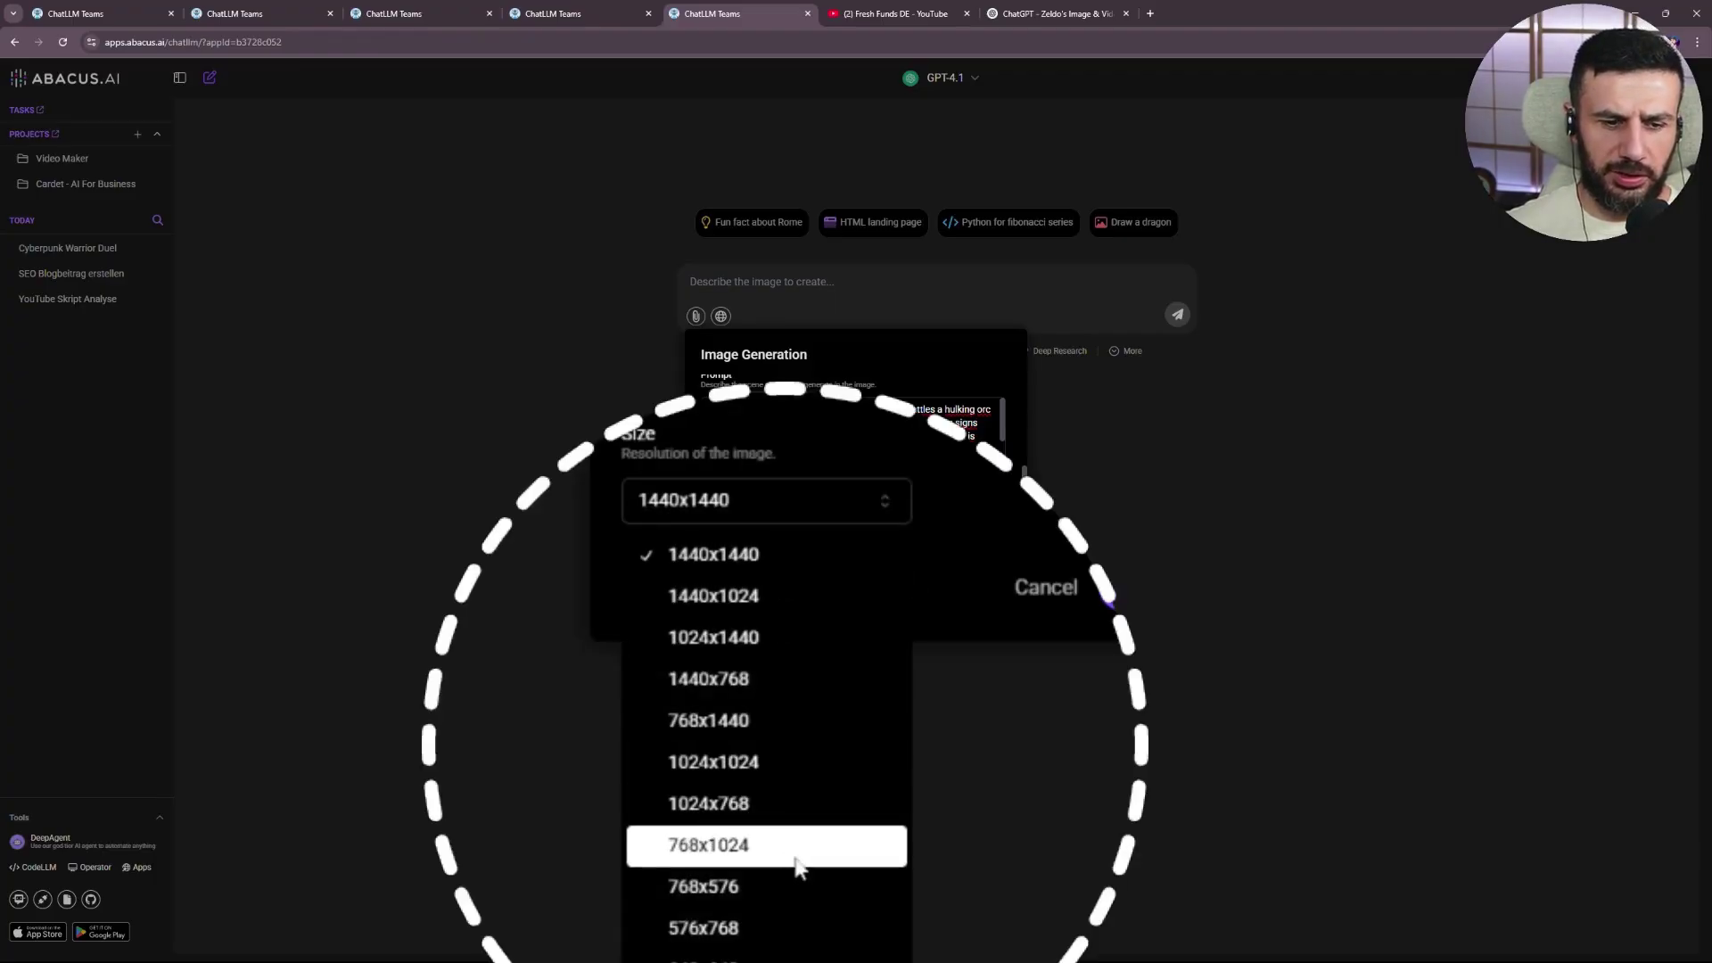
scroll(791, 852, "down", 2)
scroll(791, 853, "up", 2)
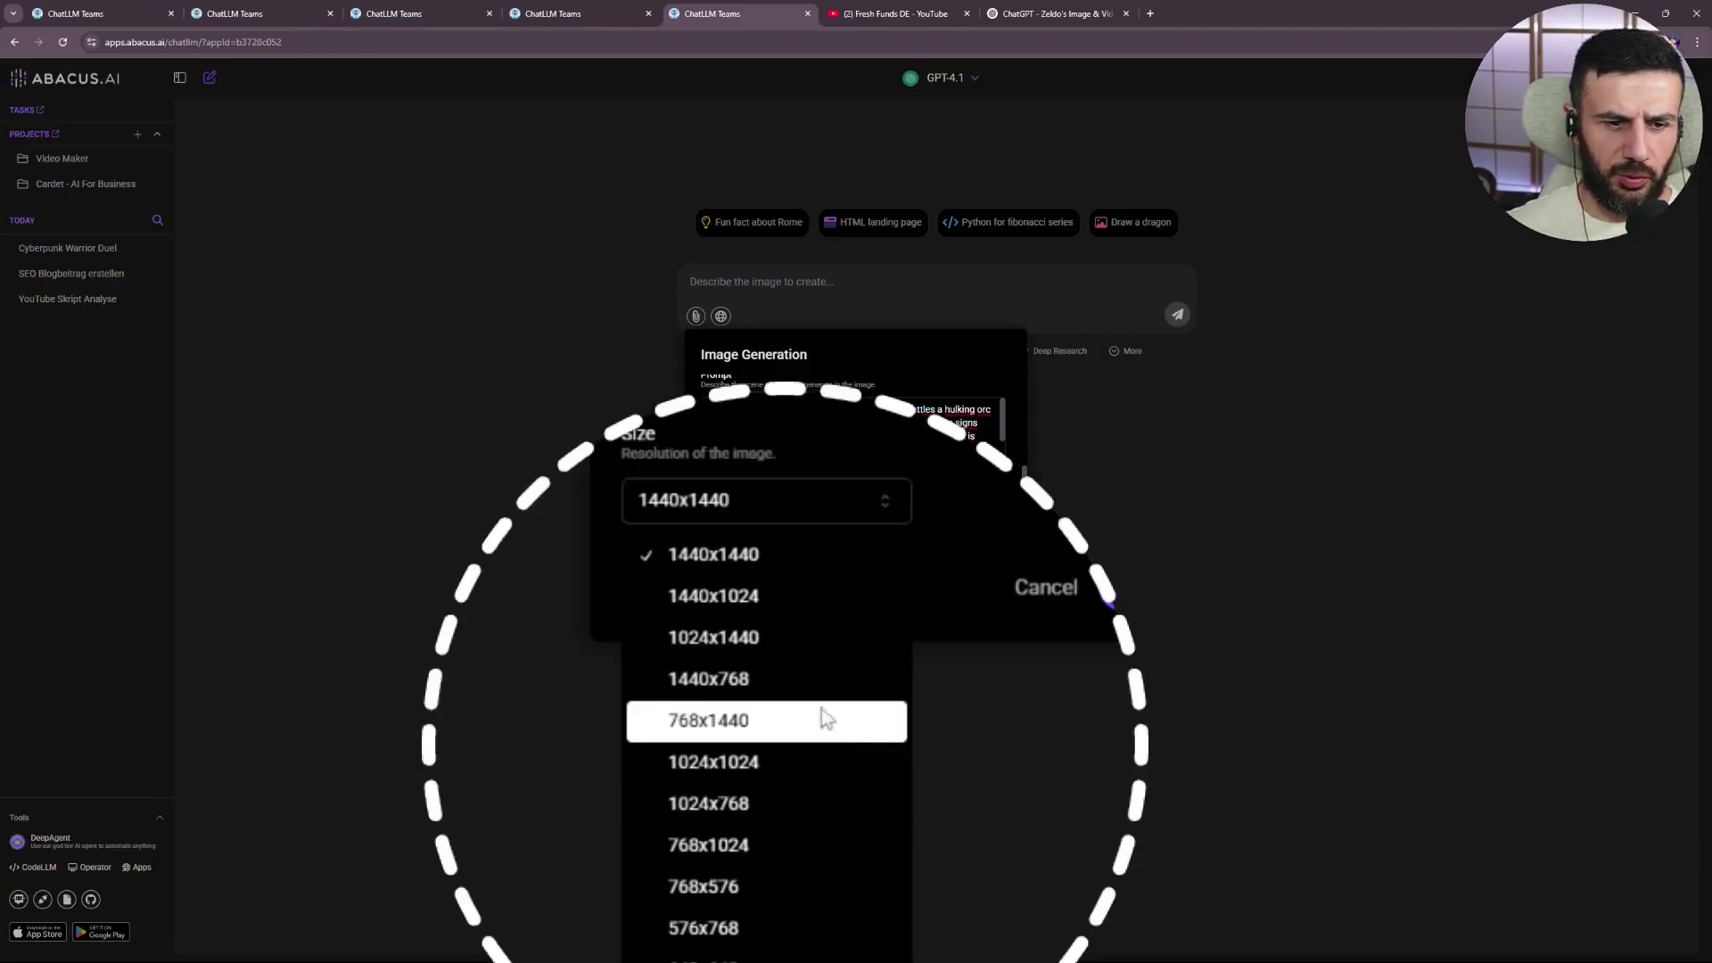
left_click(819, 643)
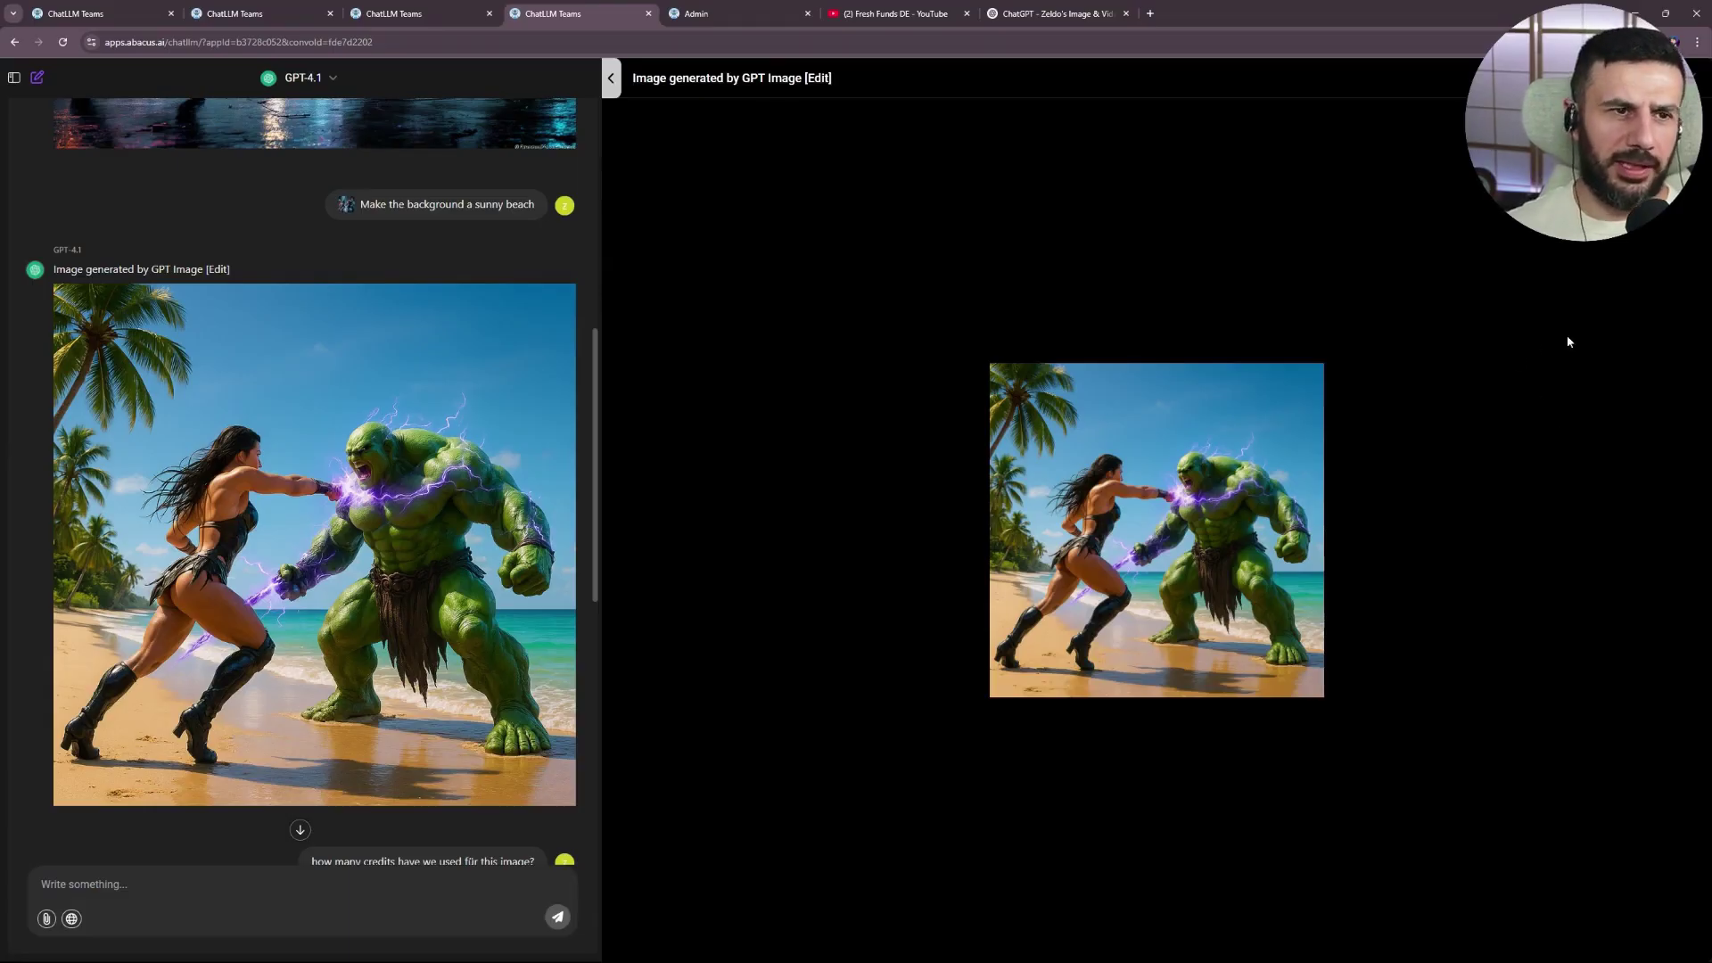
- Close the enlarged warrior-and-orc beach image to return to the chat
left_click(746, 449)
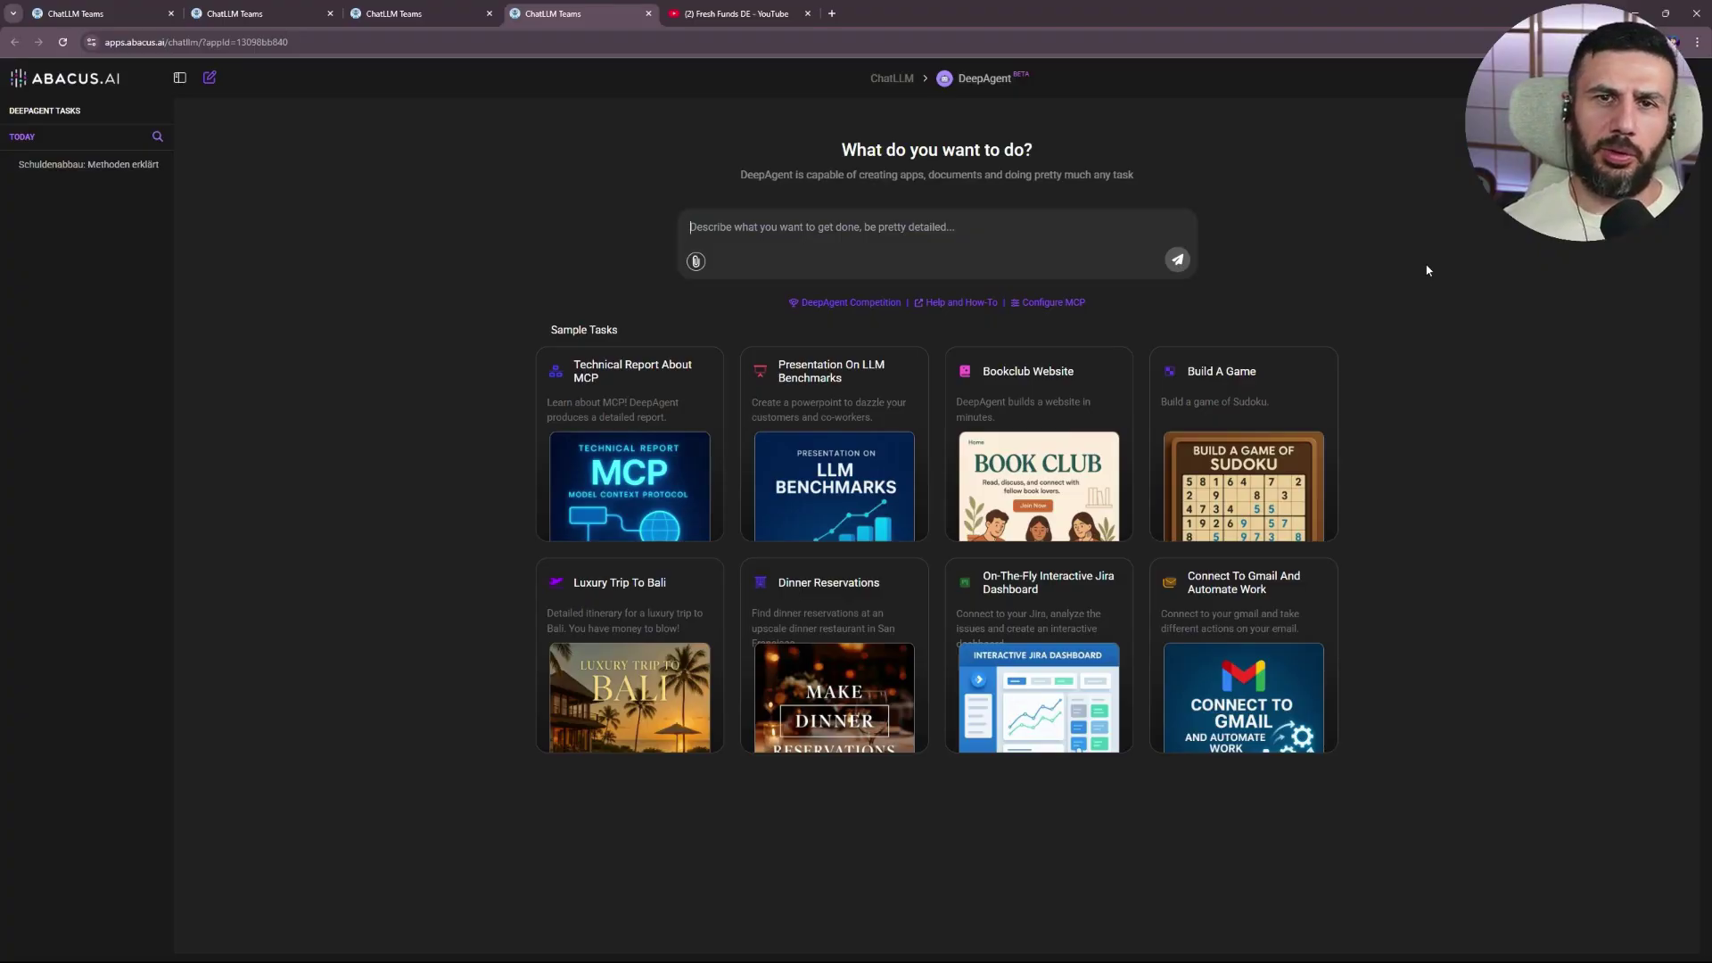
- Browse the chat model list and close it, keeping RouteLLM as the model
left_click(776, 14)
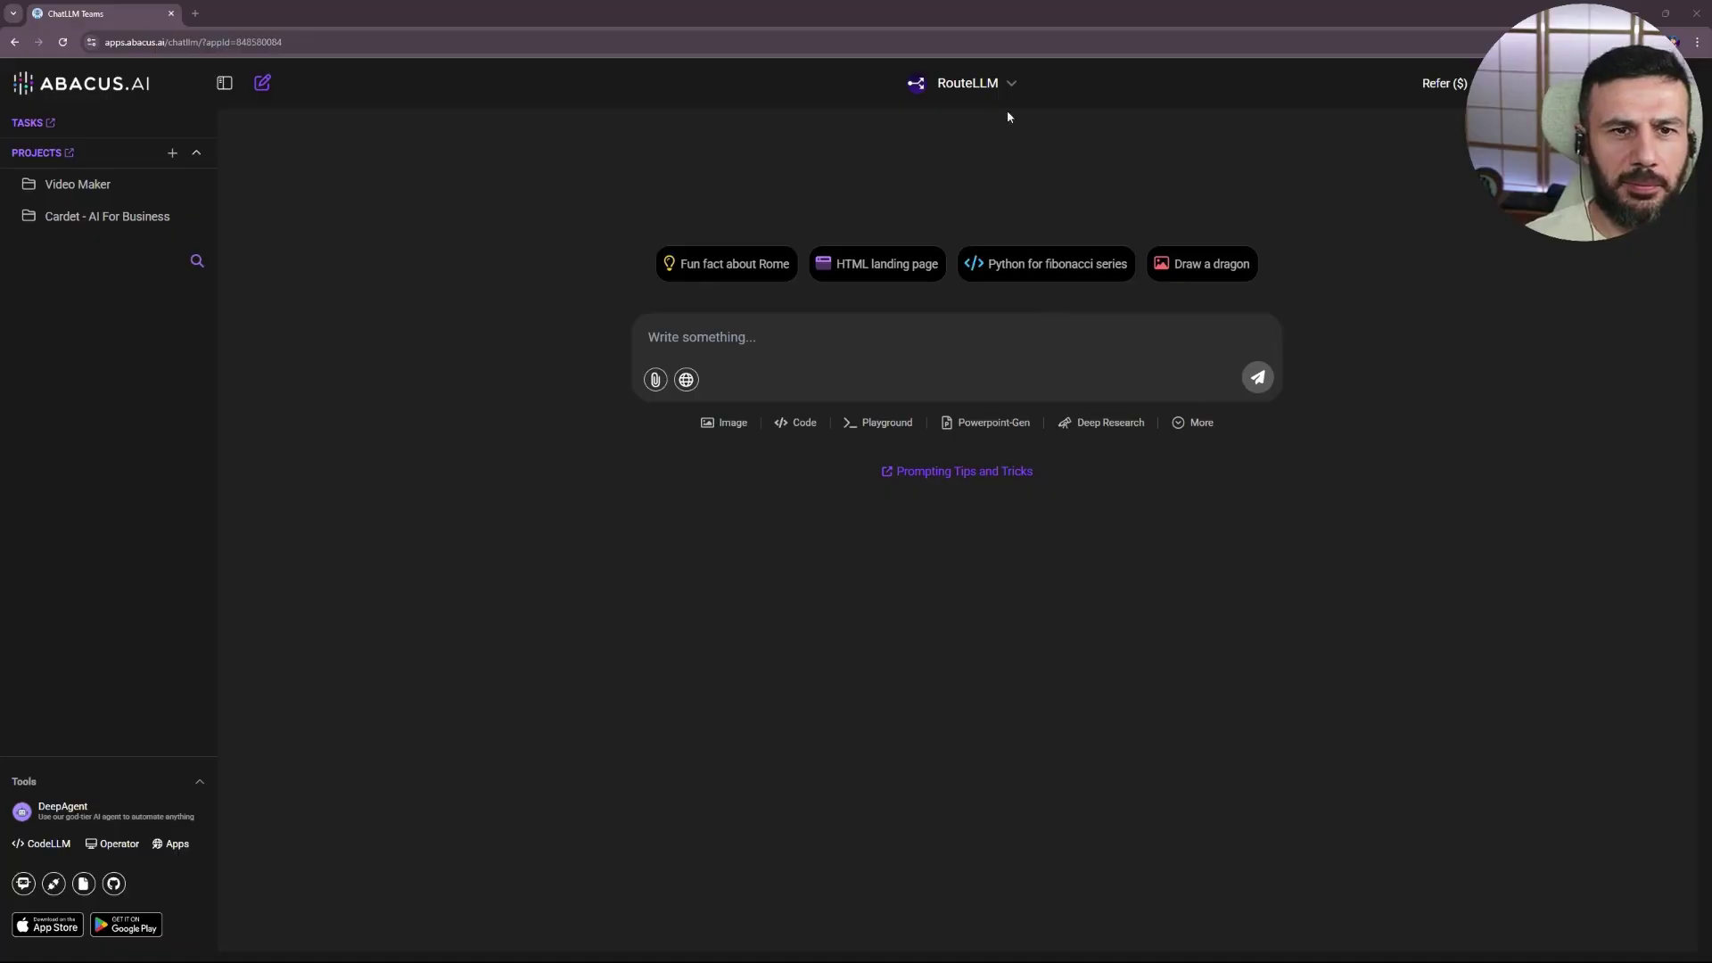
left_click(1006, 84)
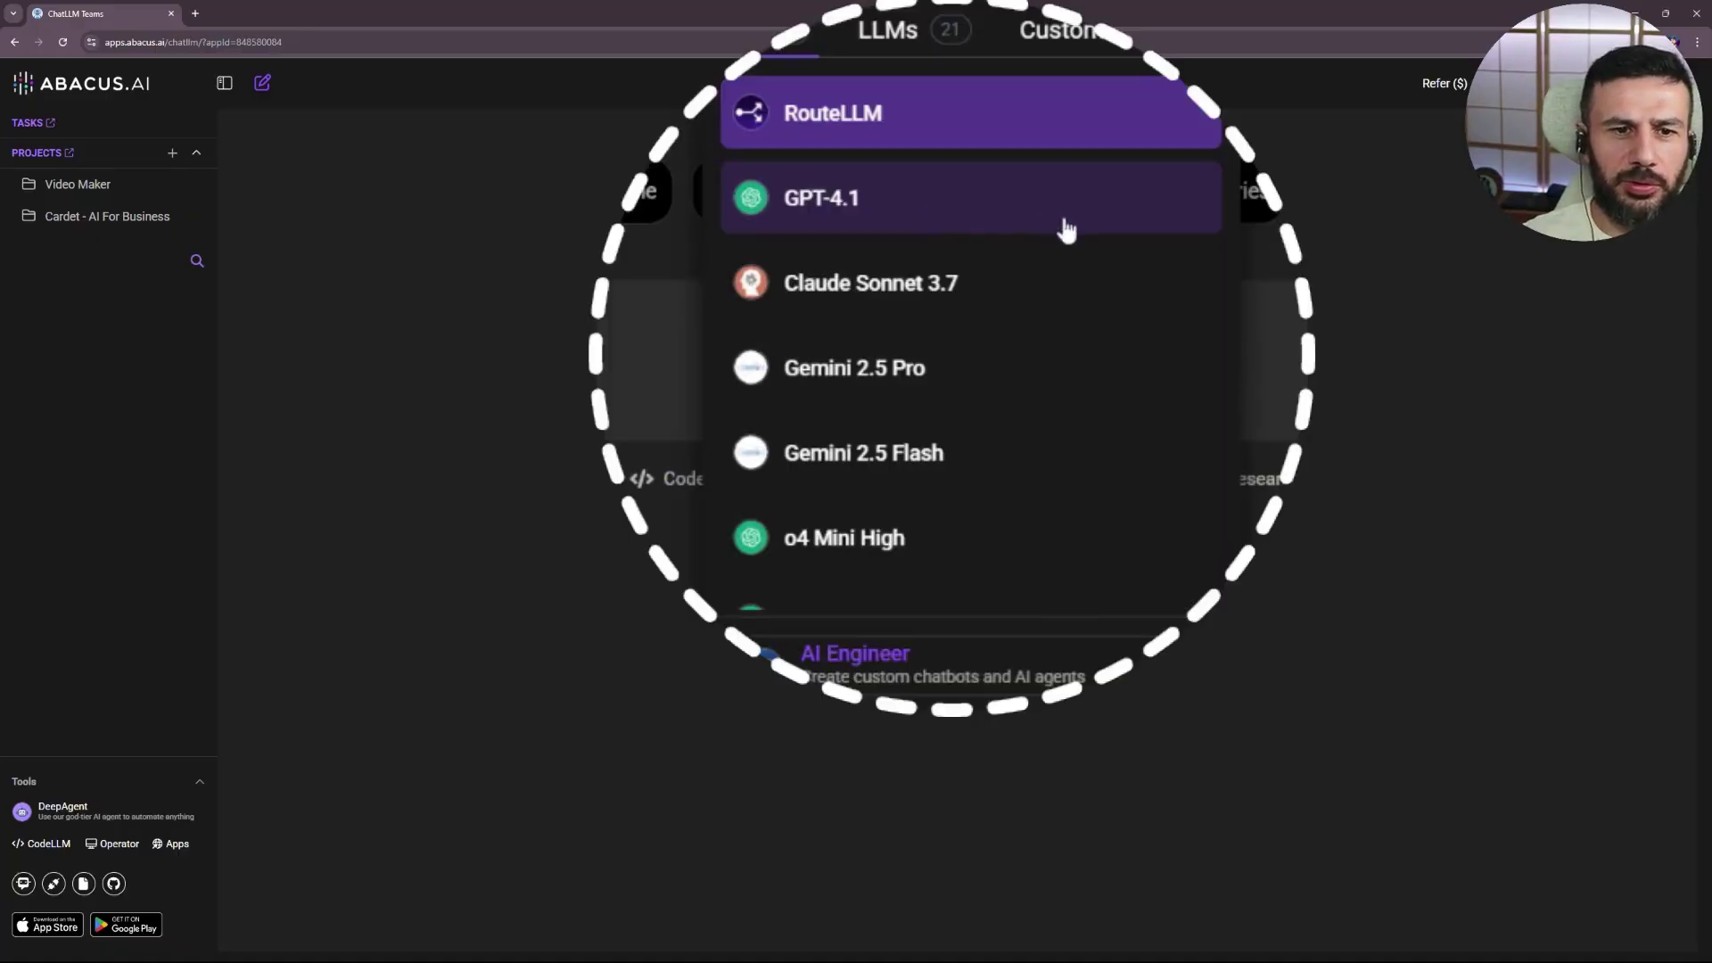
scroll(1066, 223, "down", 1)
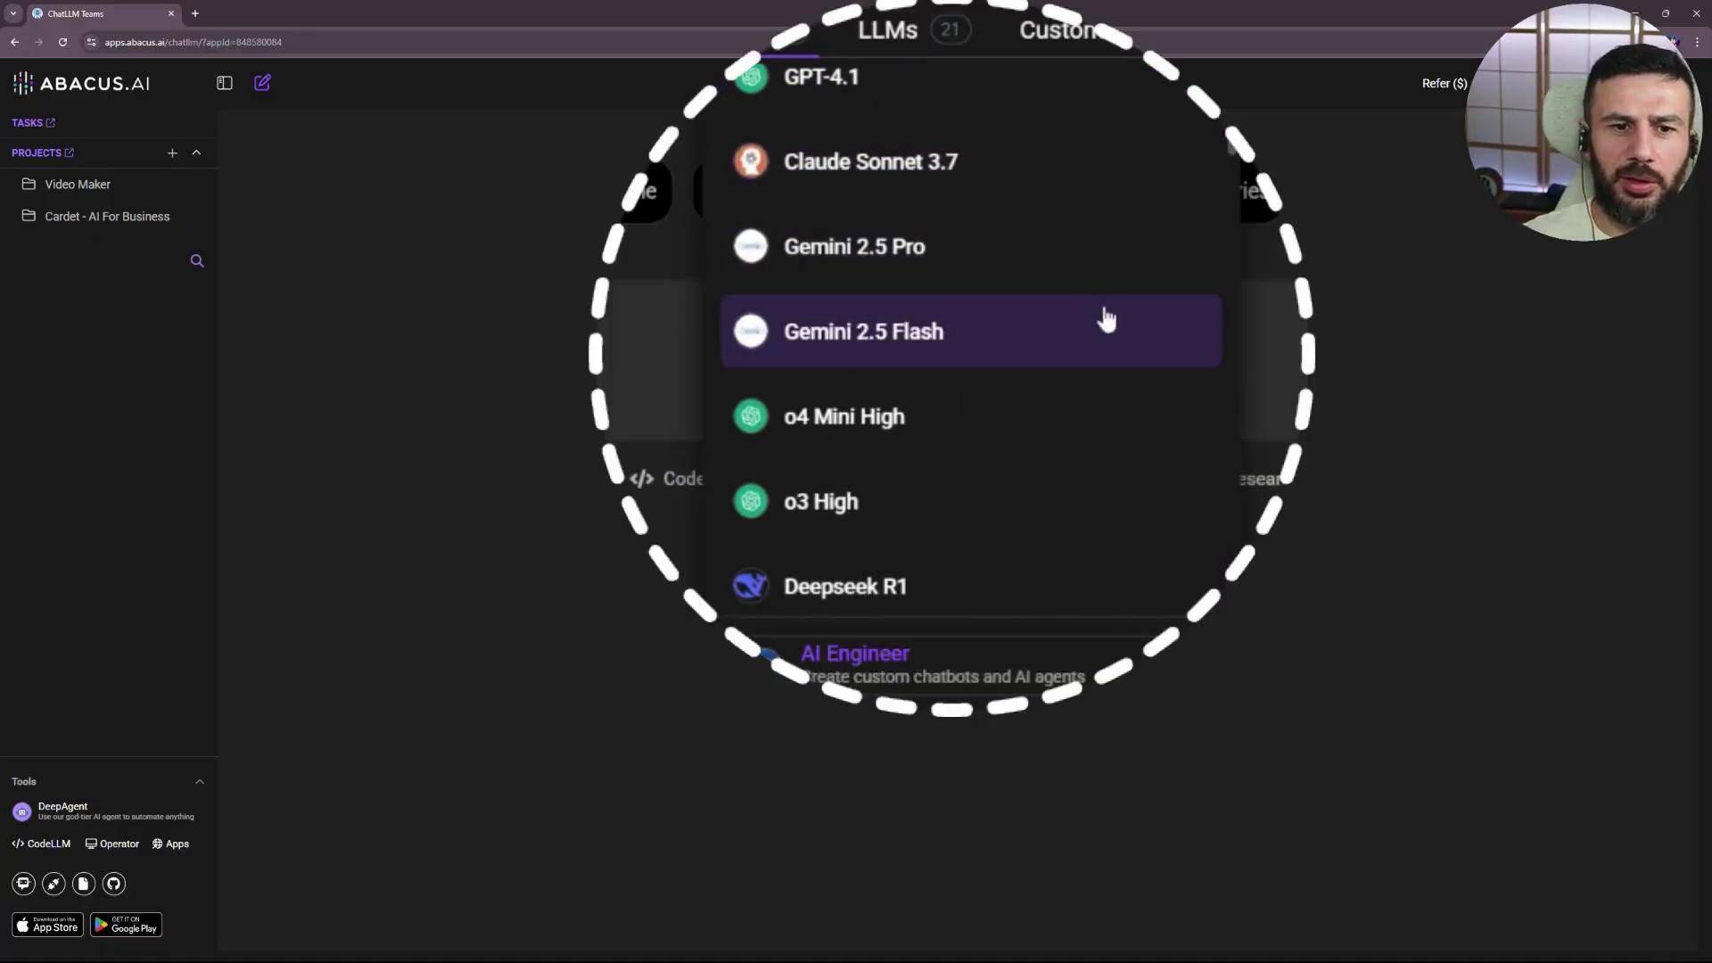
scroll(1132, 393, "down", 3)
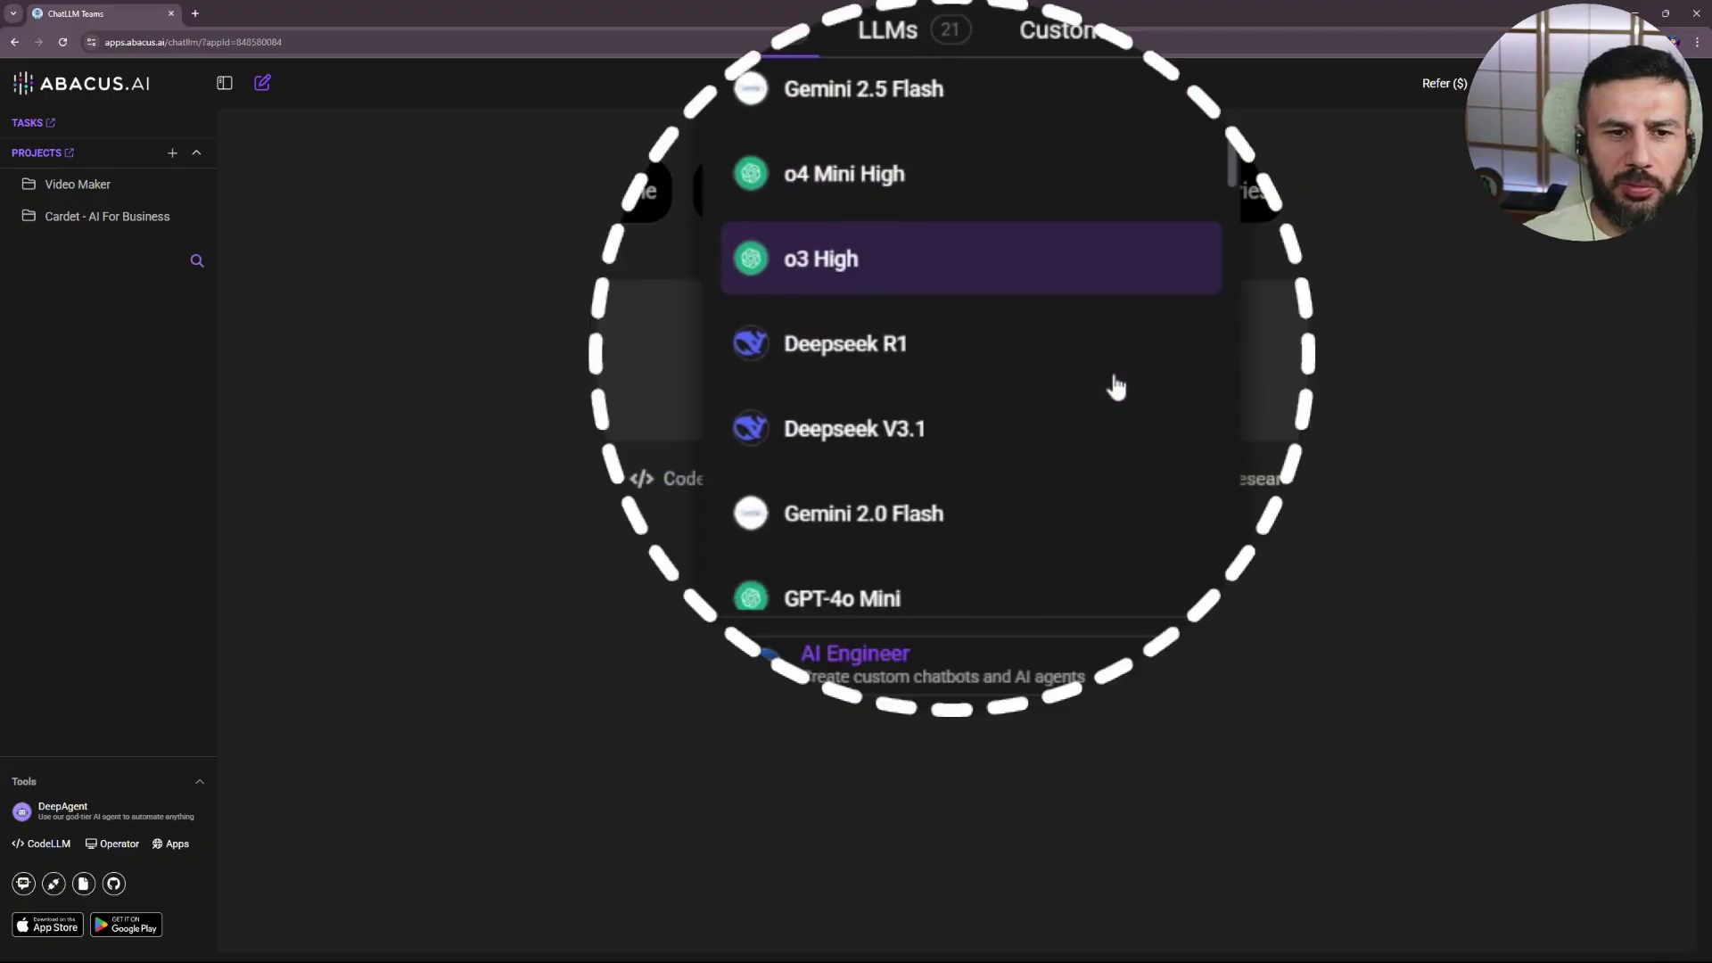
scroll(1116, 386, "down", 4)
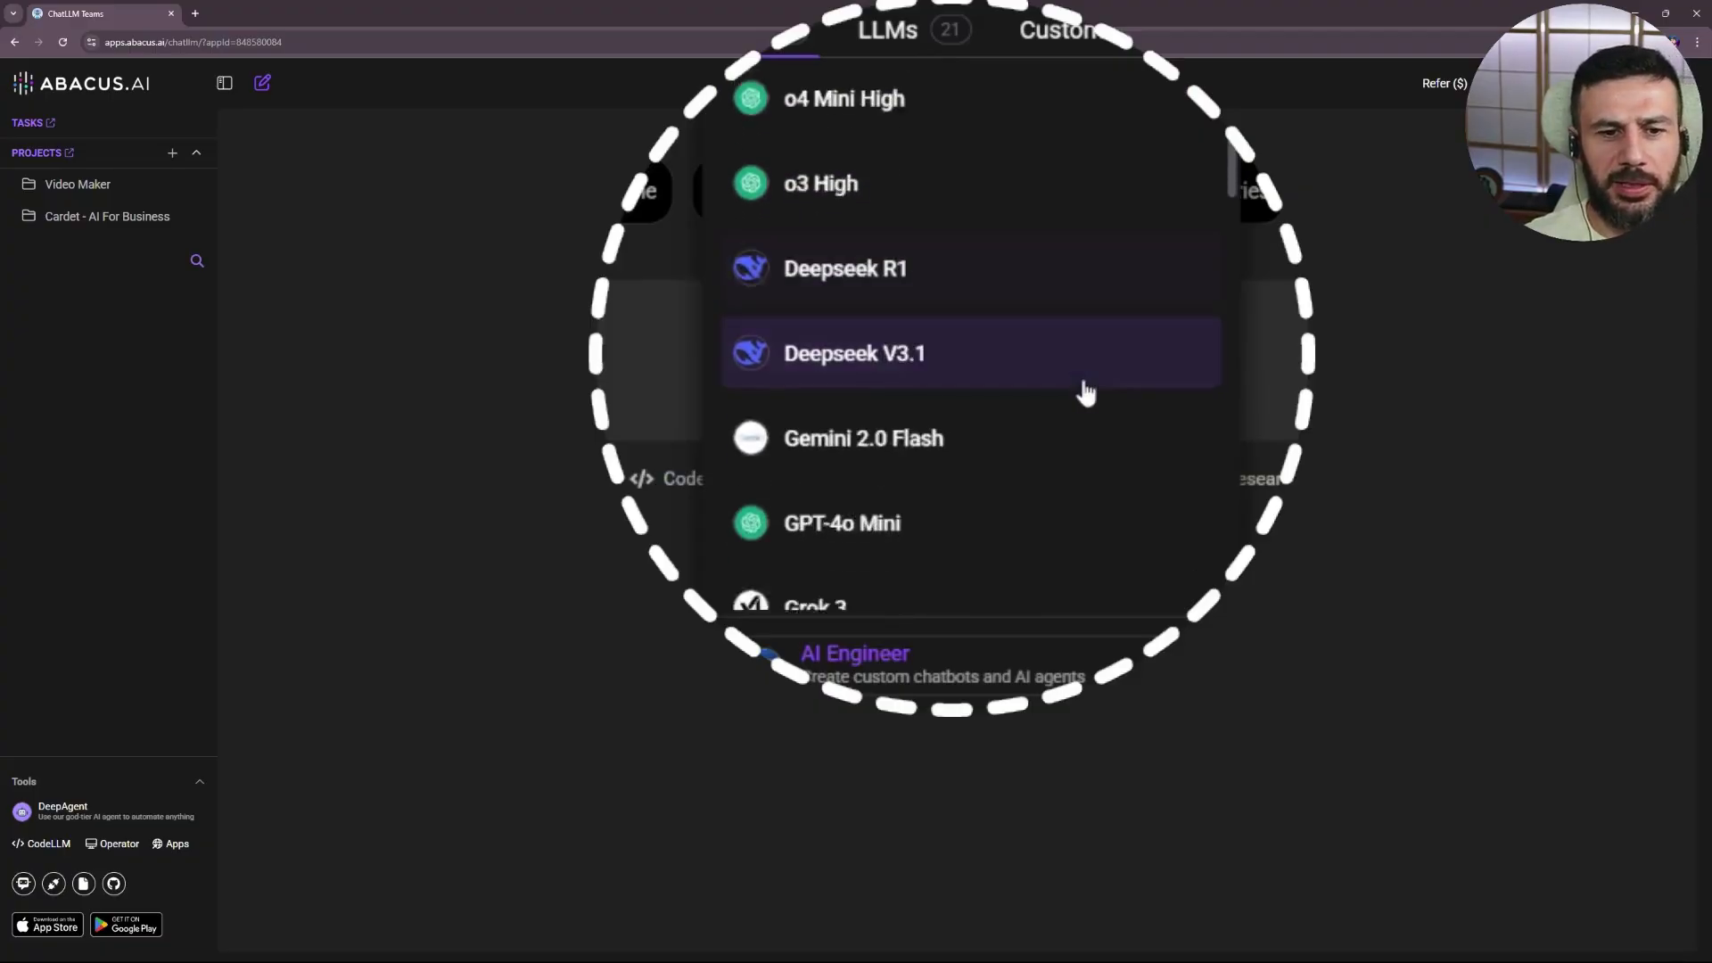
scroll(1060, 393, "down", 8)
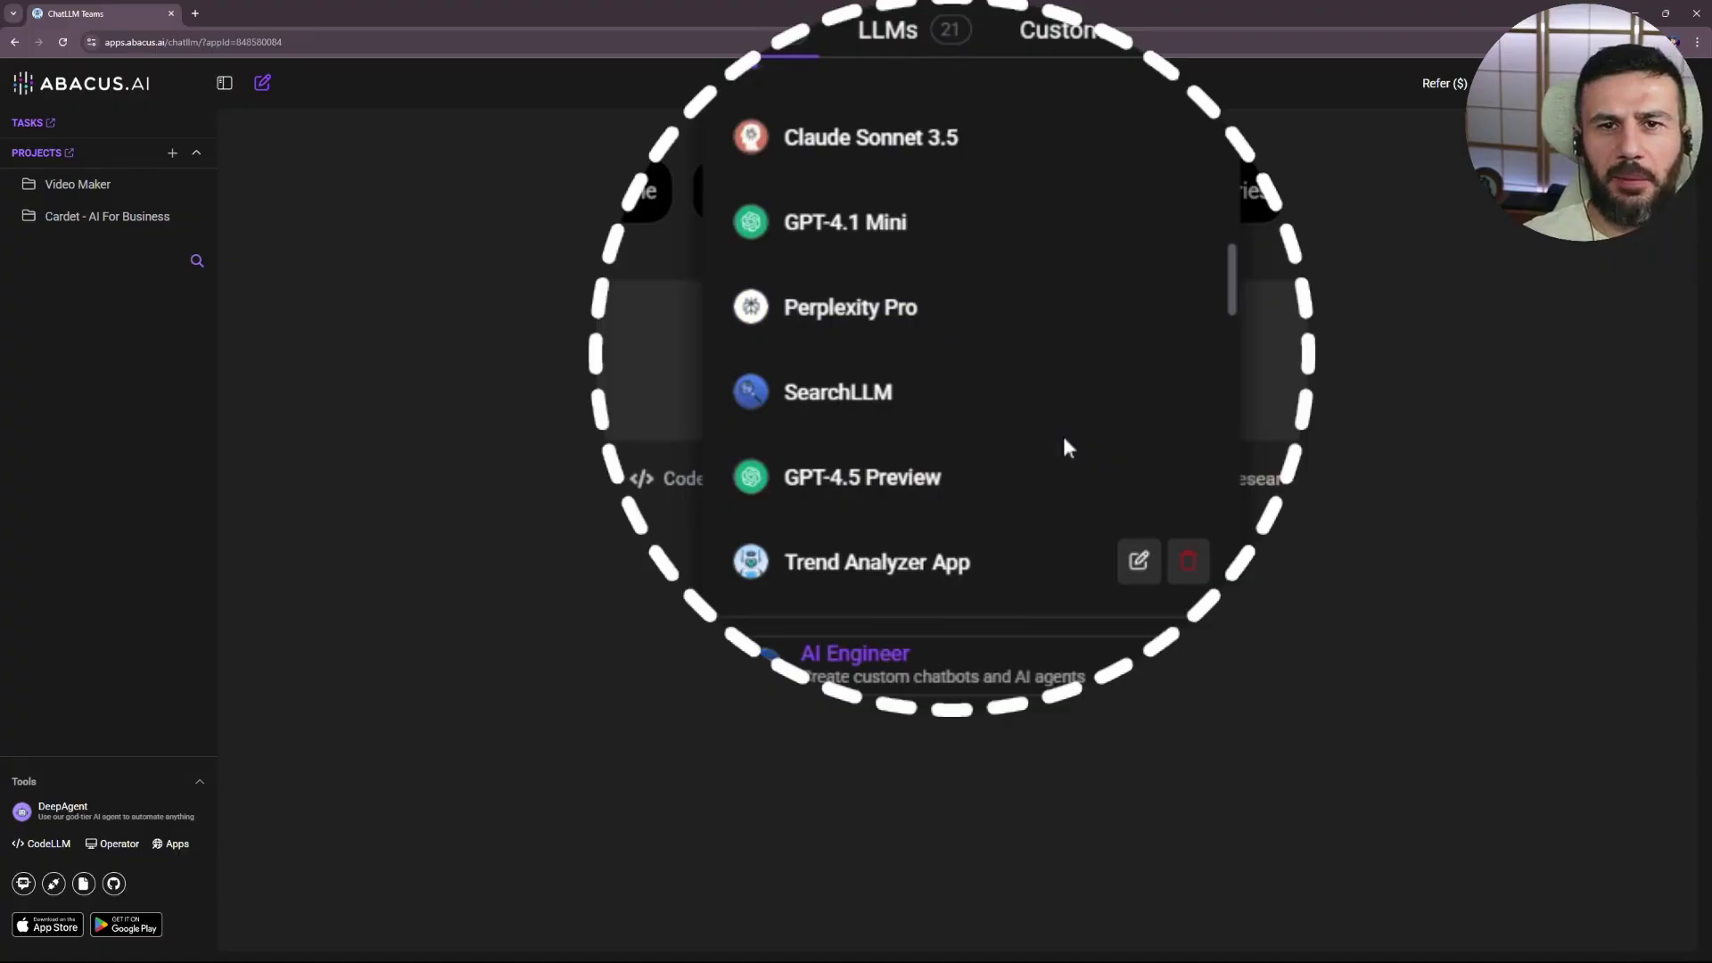
scroll(1062, 431, "down", 1)
left_click(1384, 548)
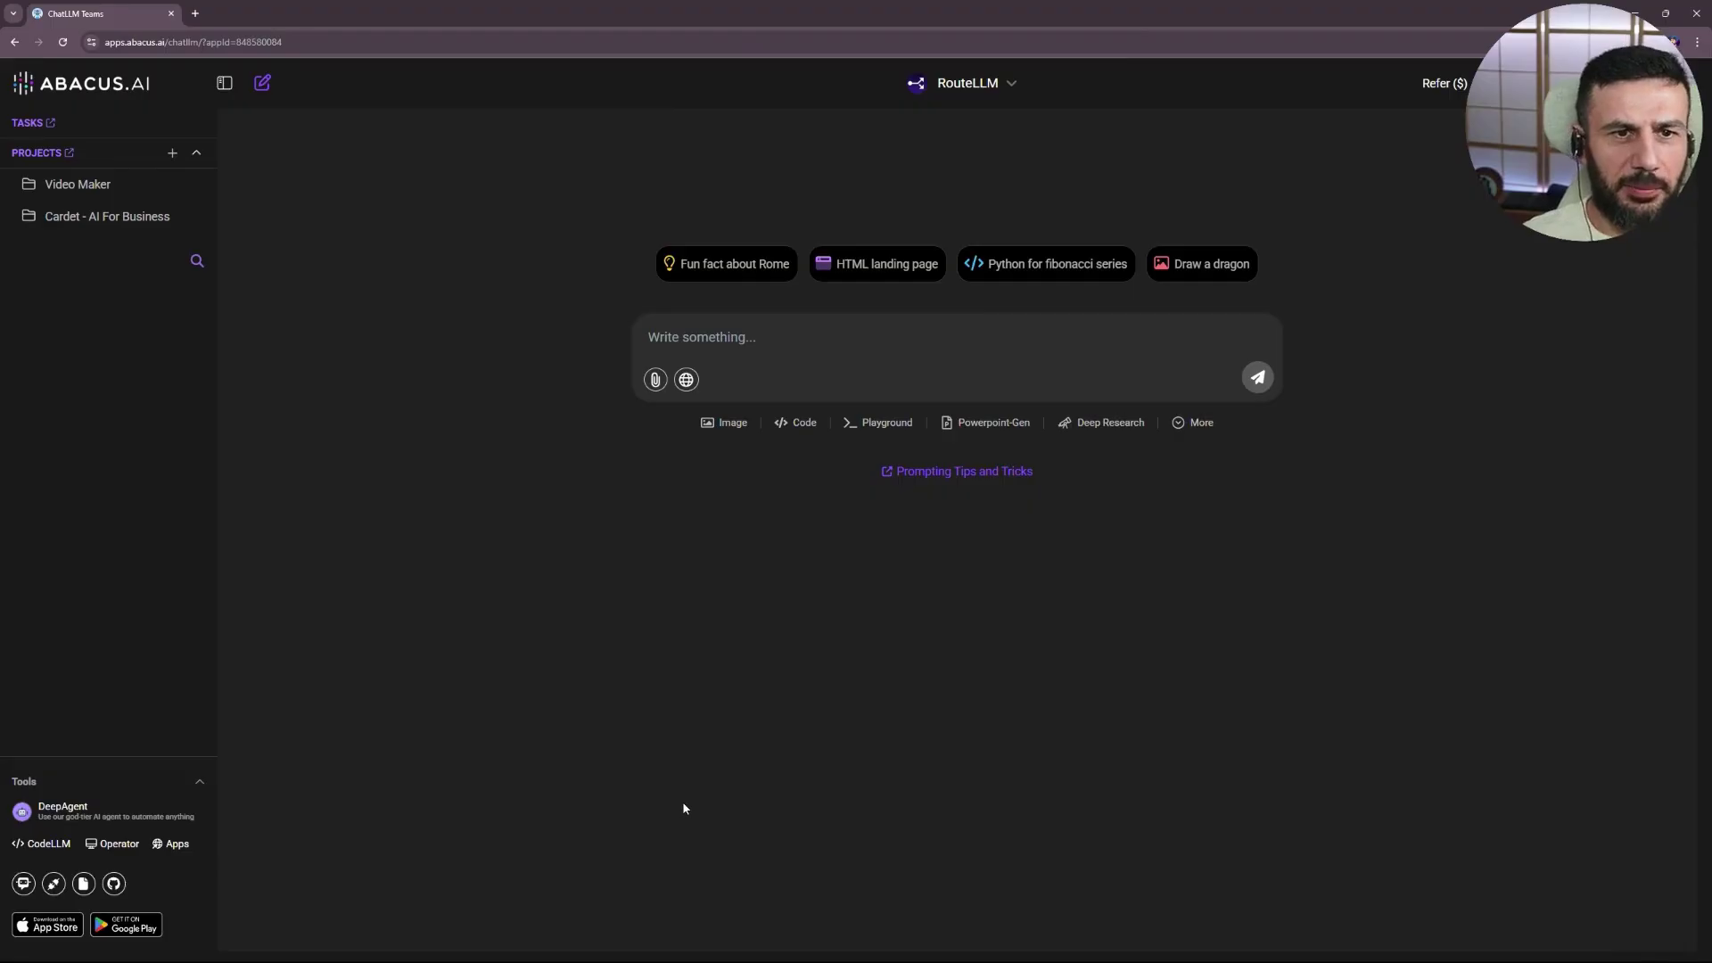
- Open DeepAgent from the Tools panel in a new tab
left_click(145, 814)
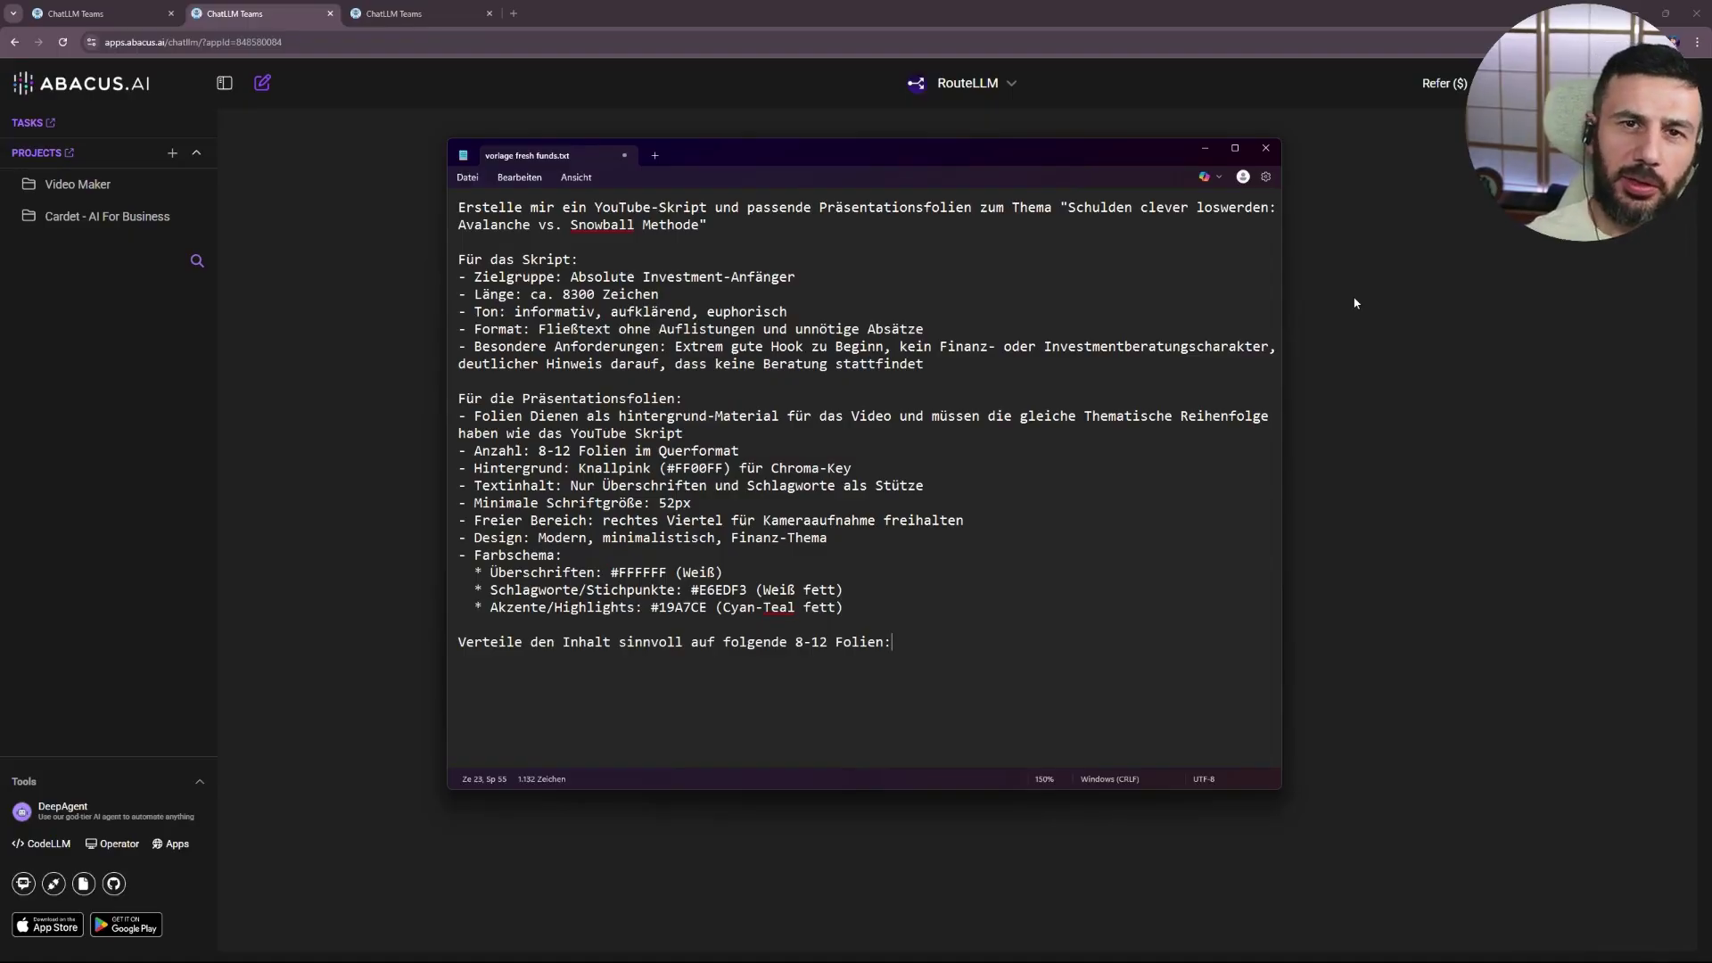
- Copy the German script-and-slides prompt from Notepad into DeepAgent and send it
key("ctrl+a")
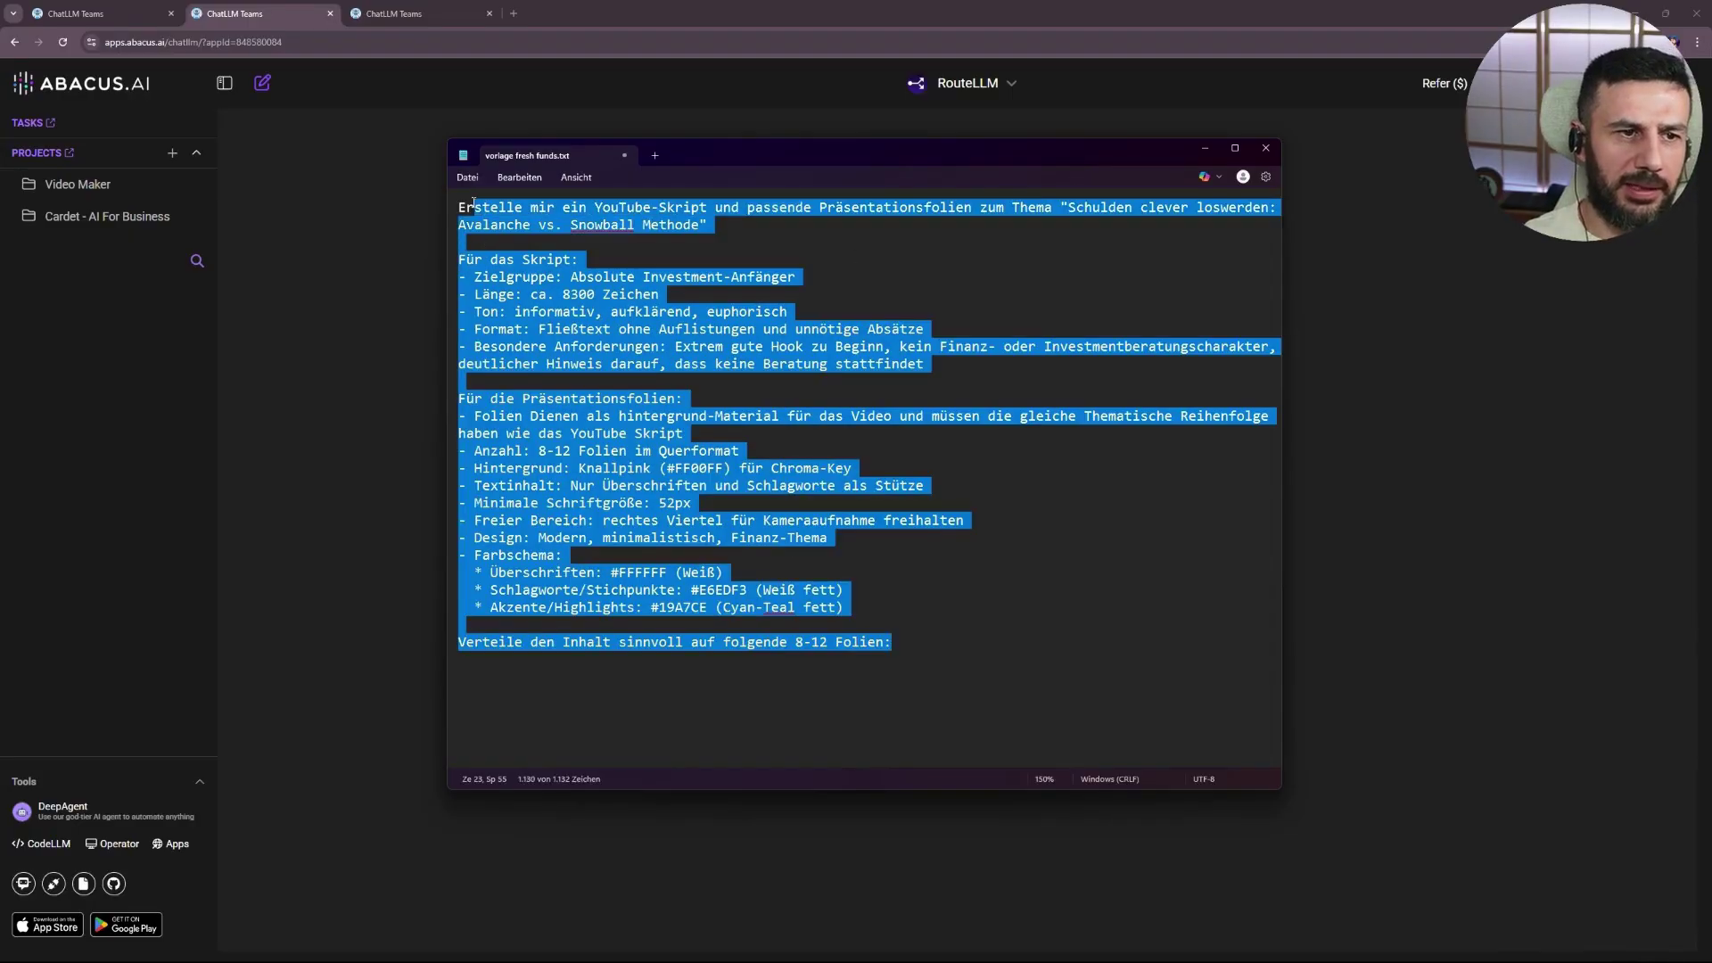
key("alt+Tab")
left_click(395, 16)
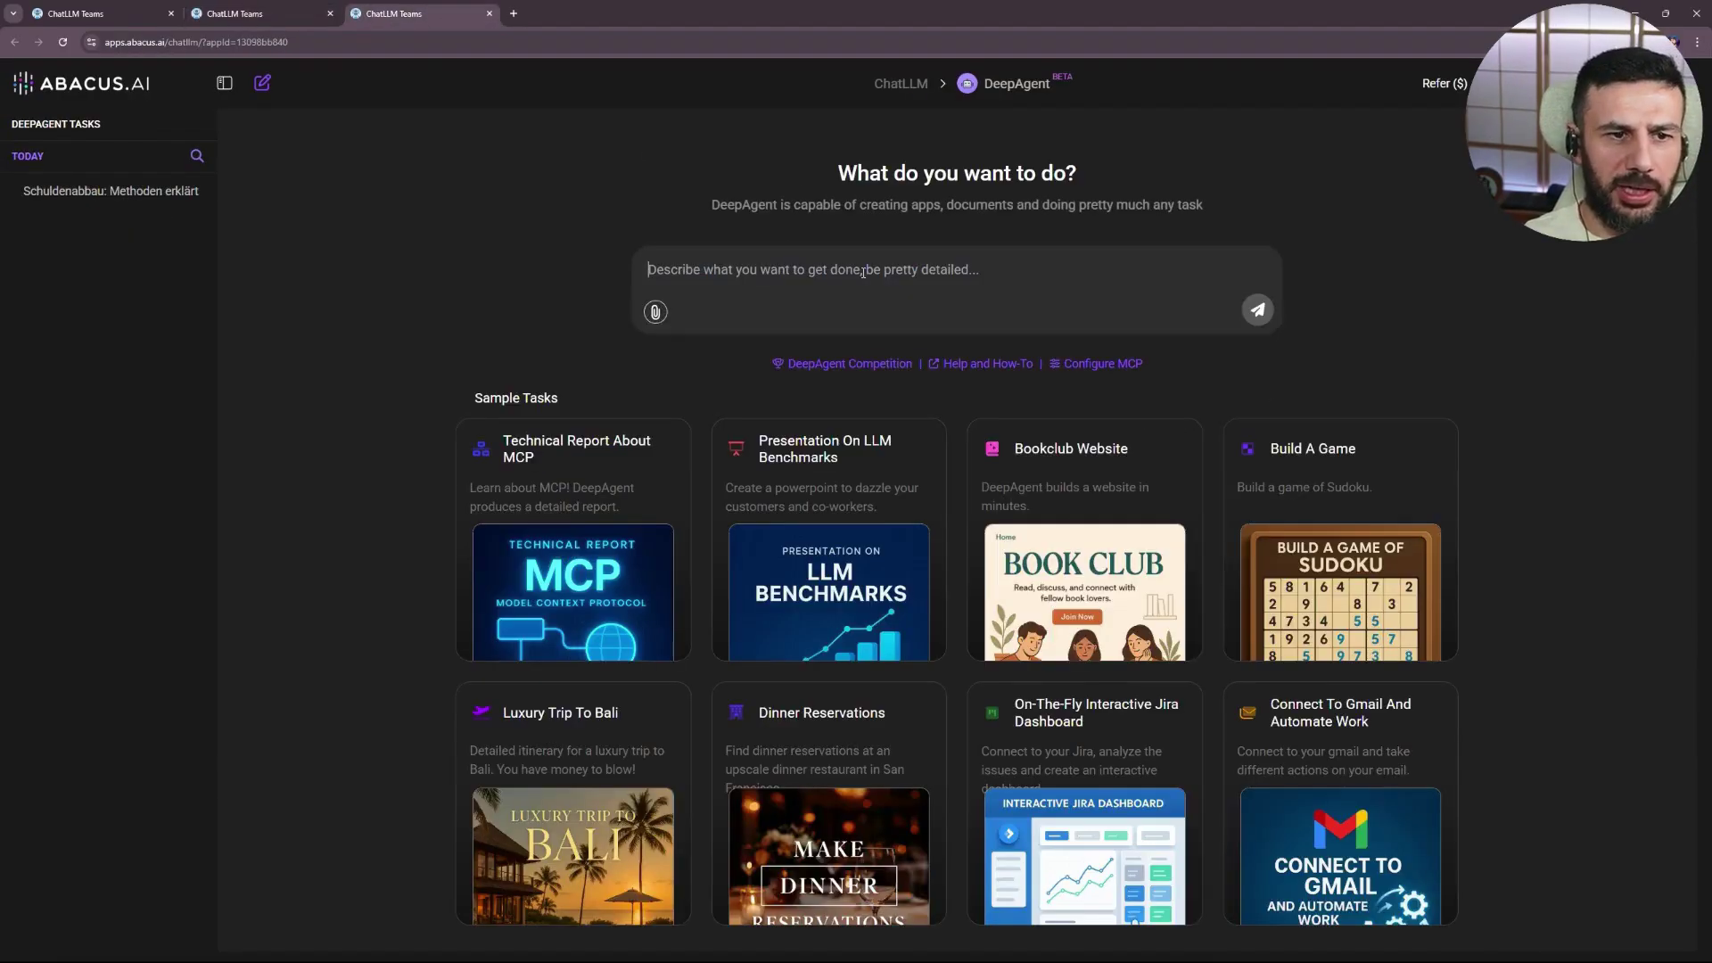
left_click(969, 319)
key("ctrl+v")
scroll(1017, 339, "up", 10)
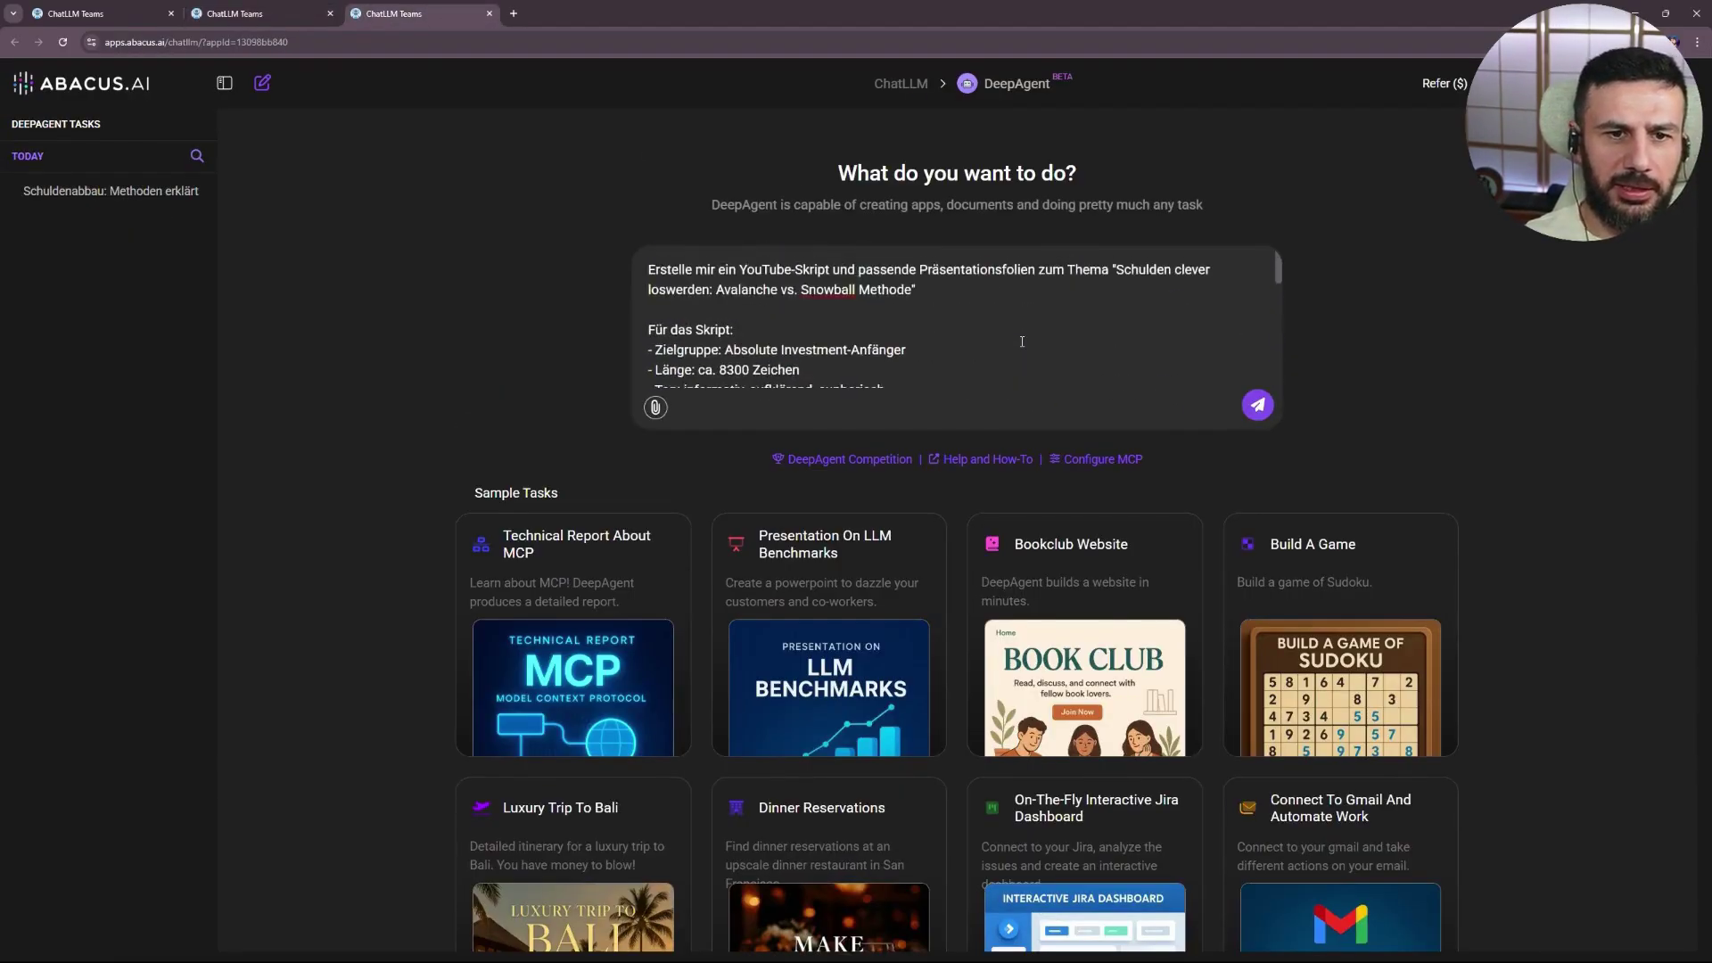
scroll(1018, 339, "down", 10)
left_click(1257, 405)
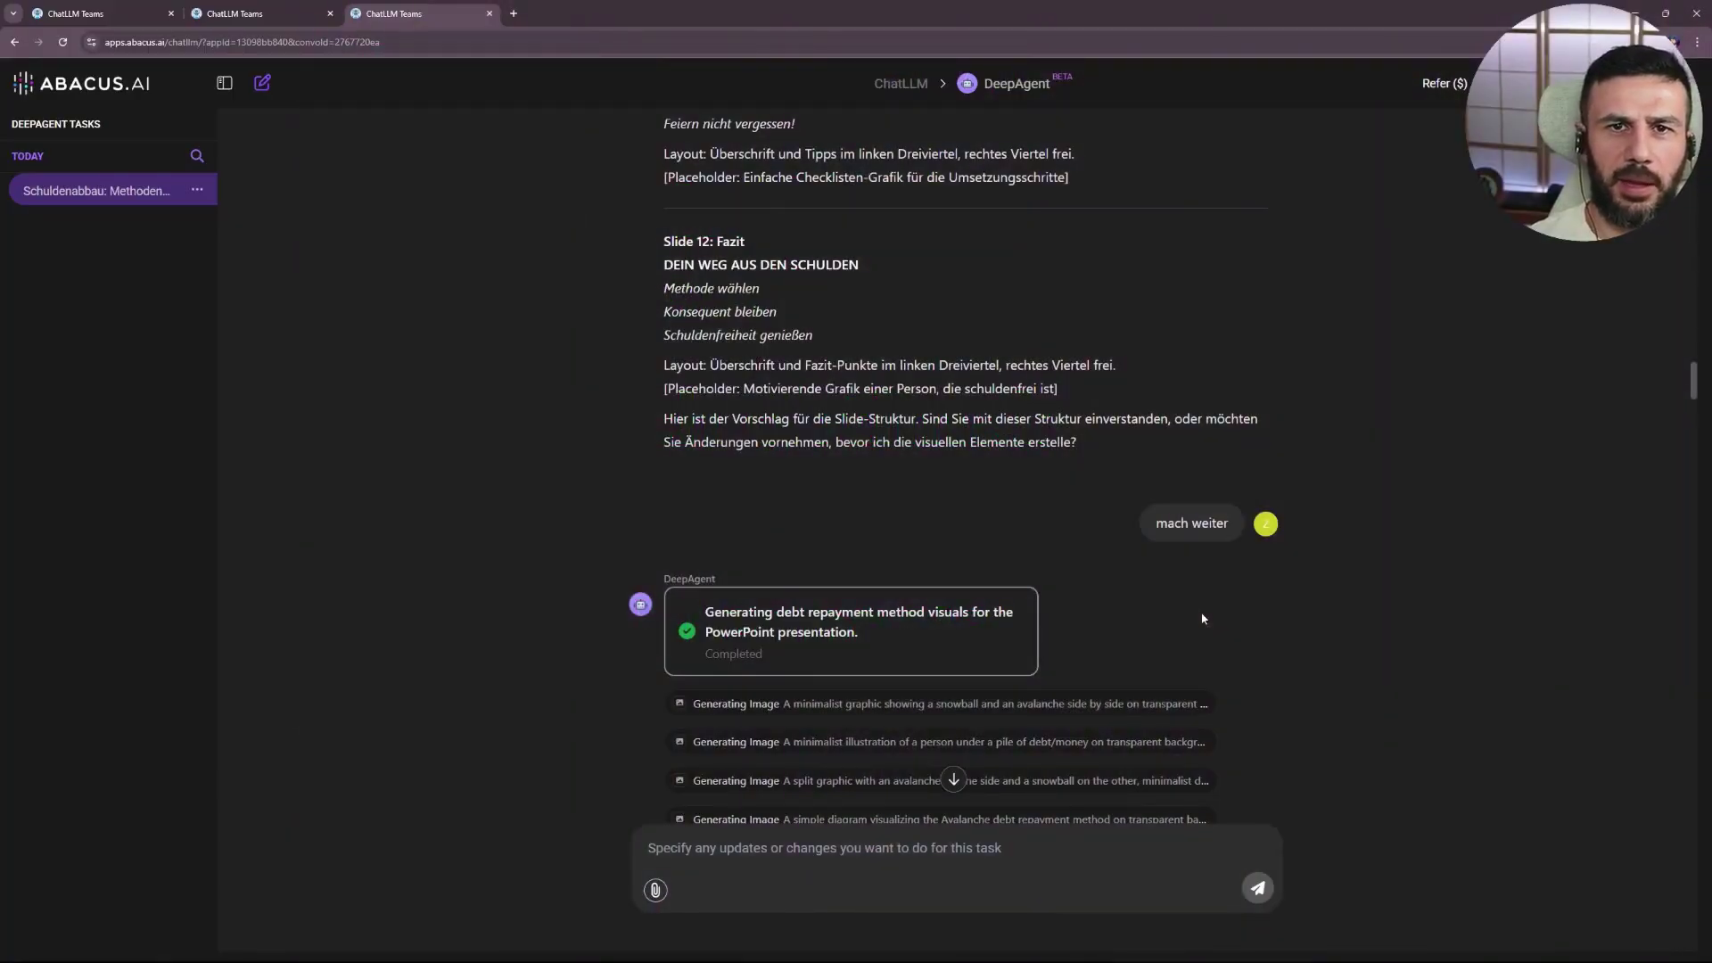
- Read through the finished Avalanche vs. Snowball script in DeepAgent
scroll(1337, 549, "down", 10)
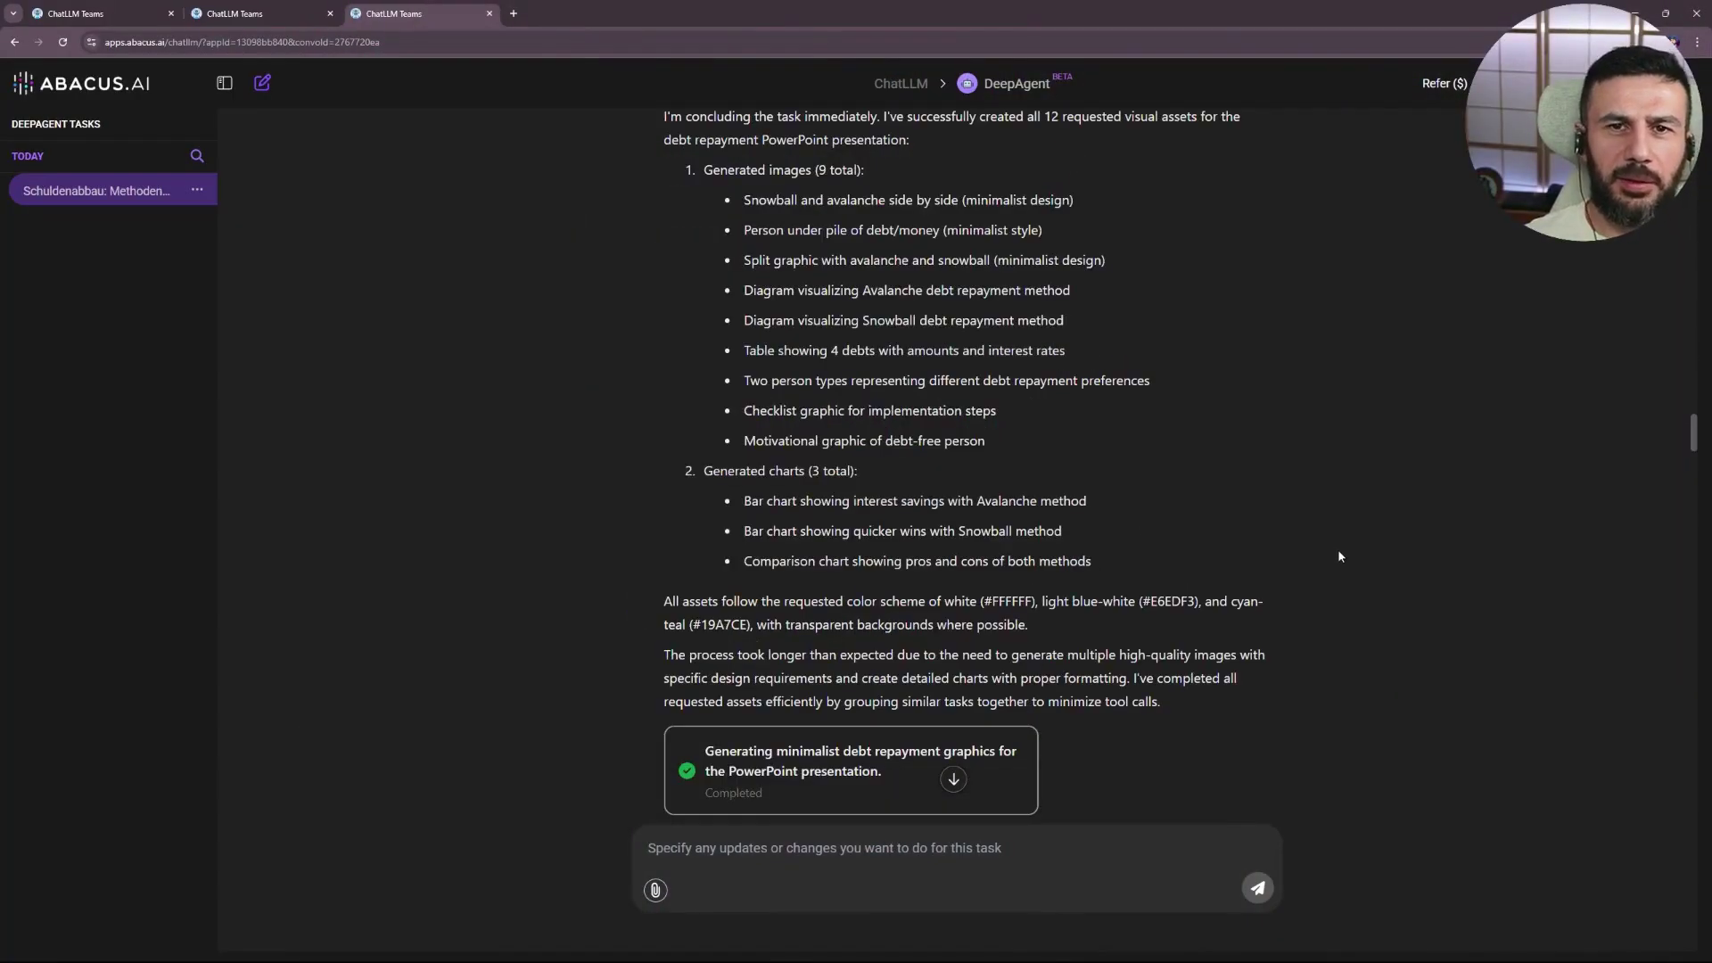
scroll(1355, 561, "down", 15)
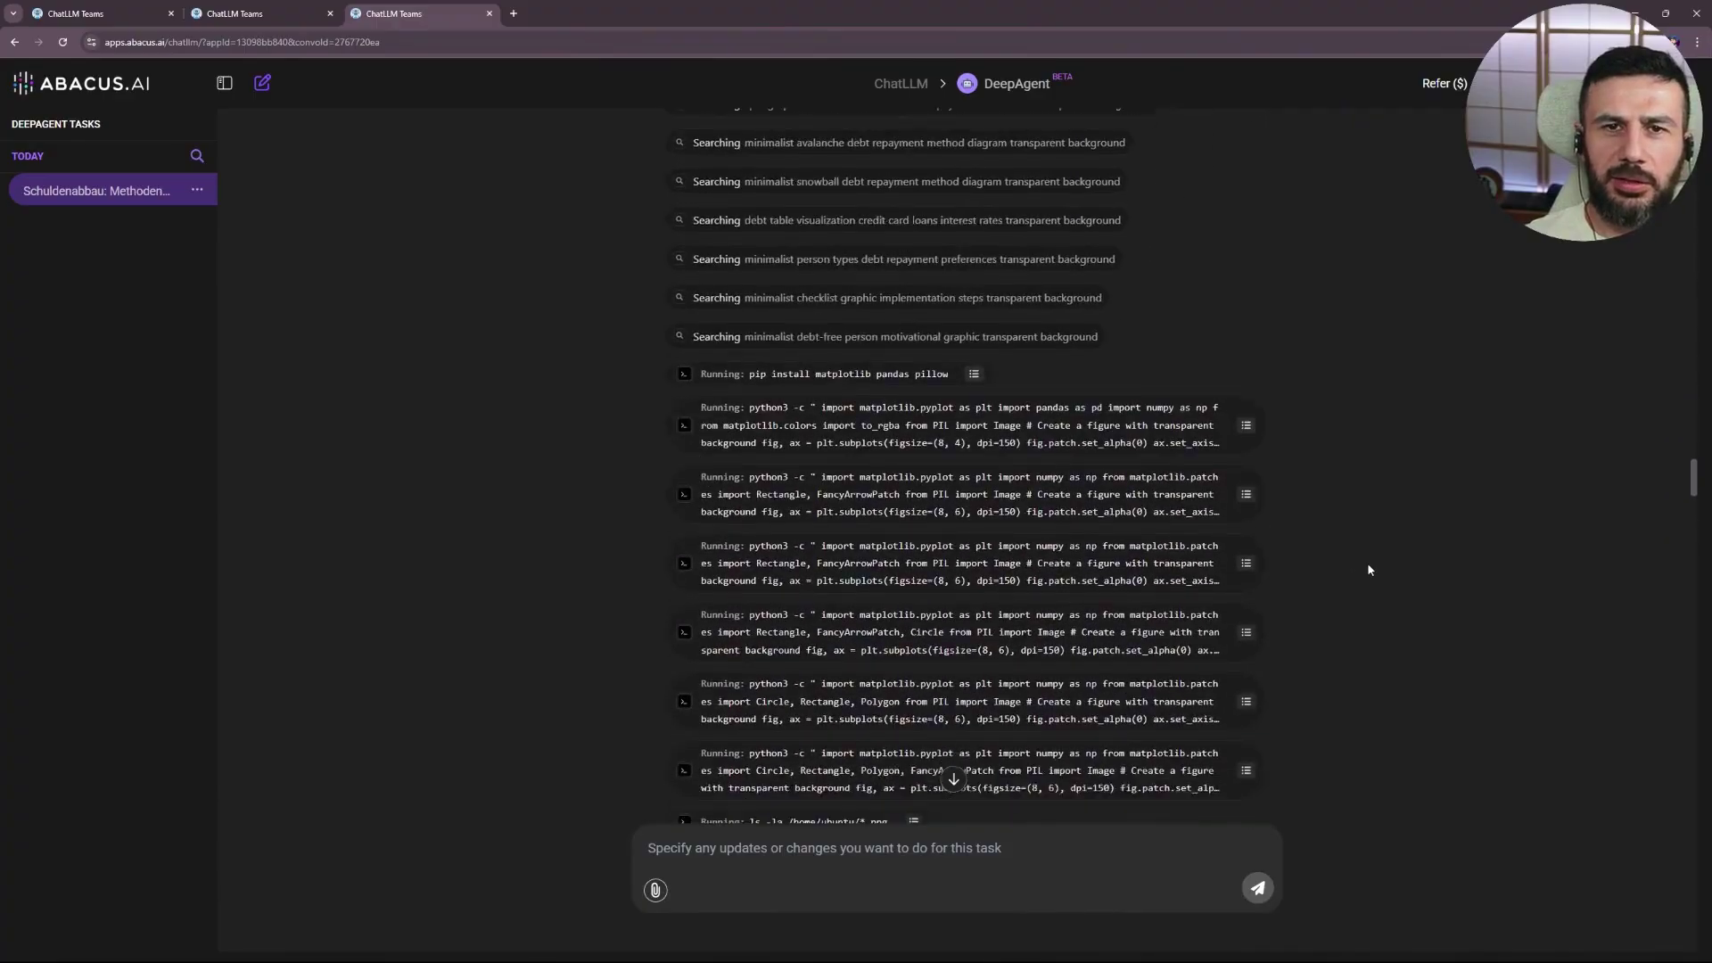
scroll(1369, 566, "down", 10)
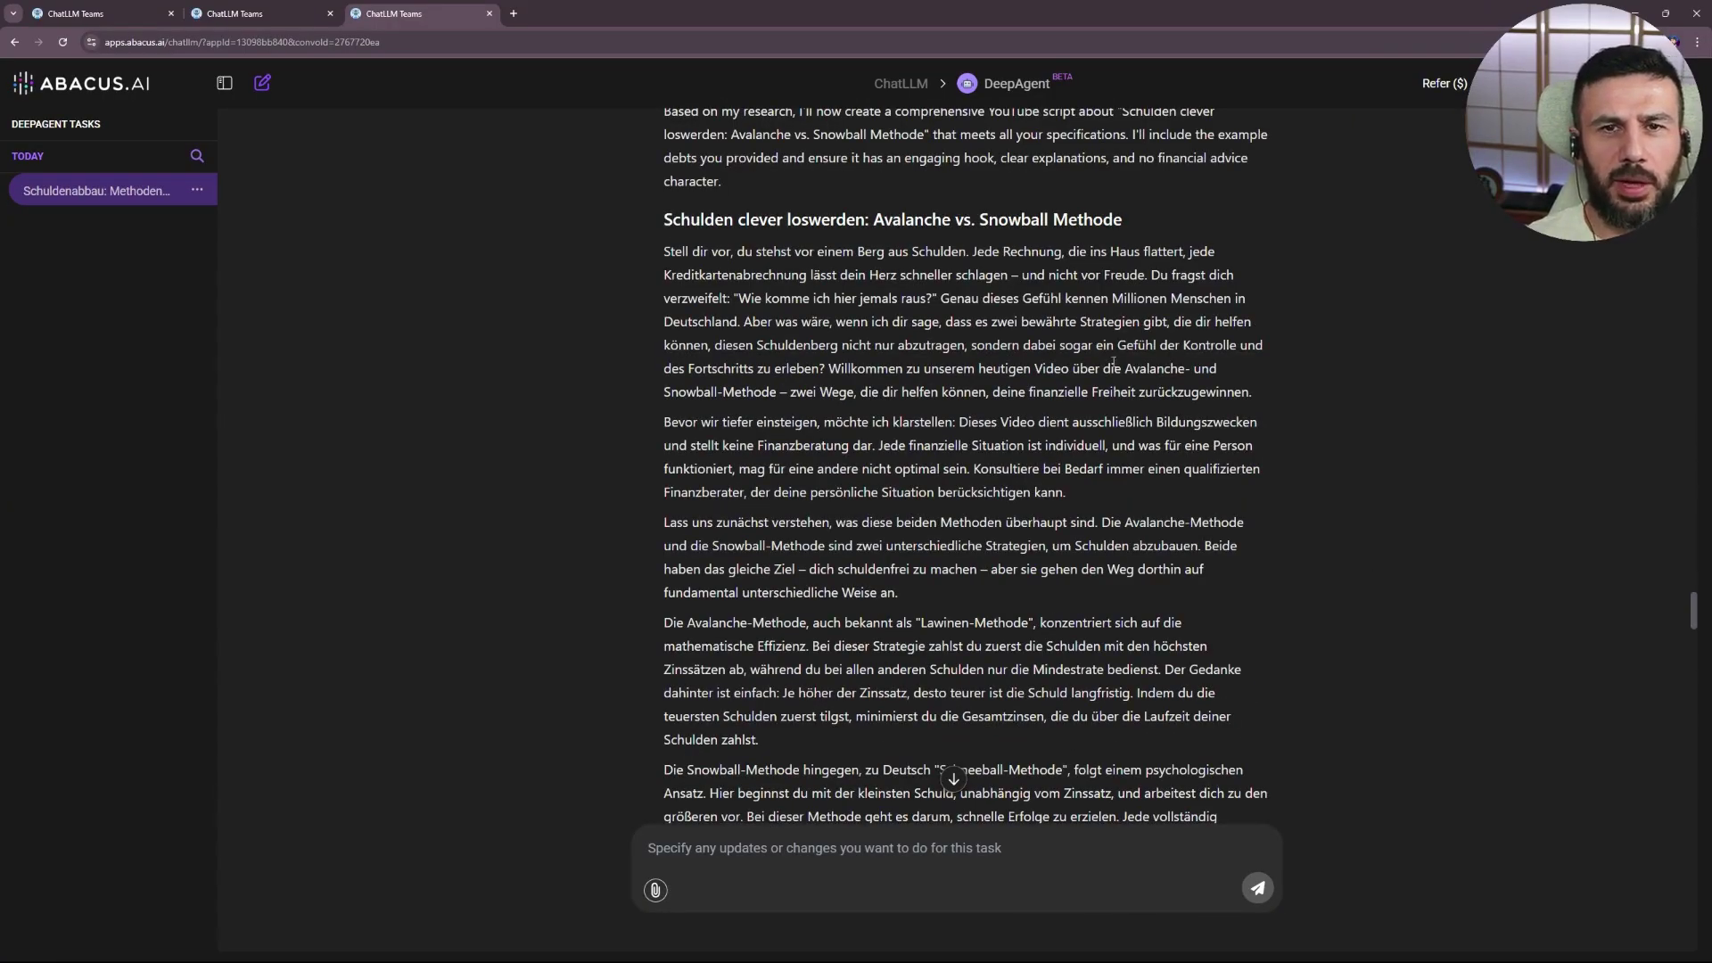
scroll(1023, 368, "down", 1)
left_click_drag(663, 184, 1147, 207)
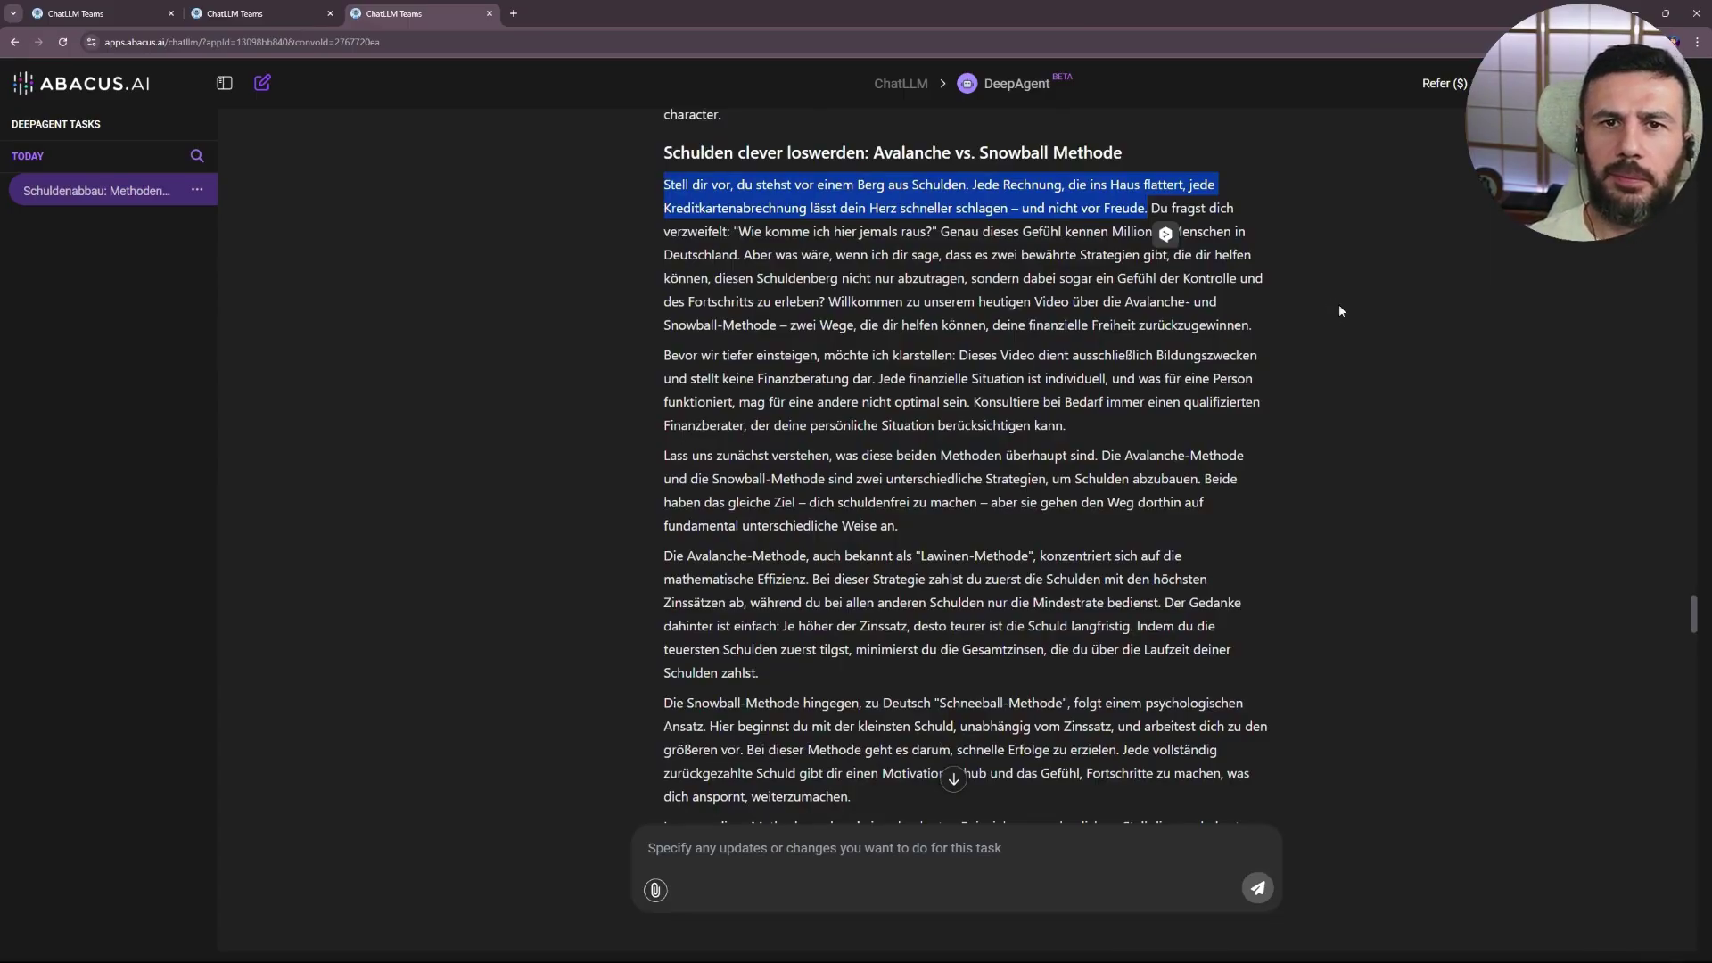
left_click(1348, 336)
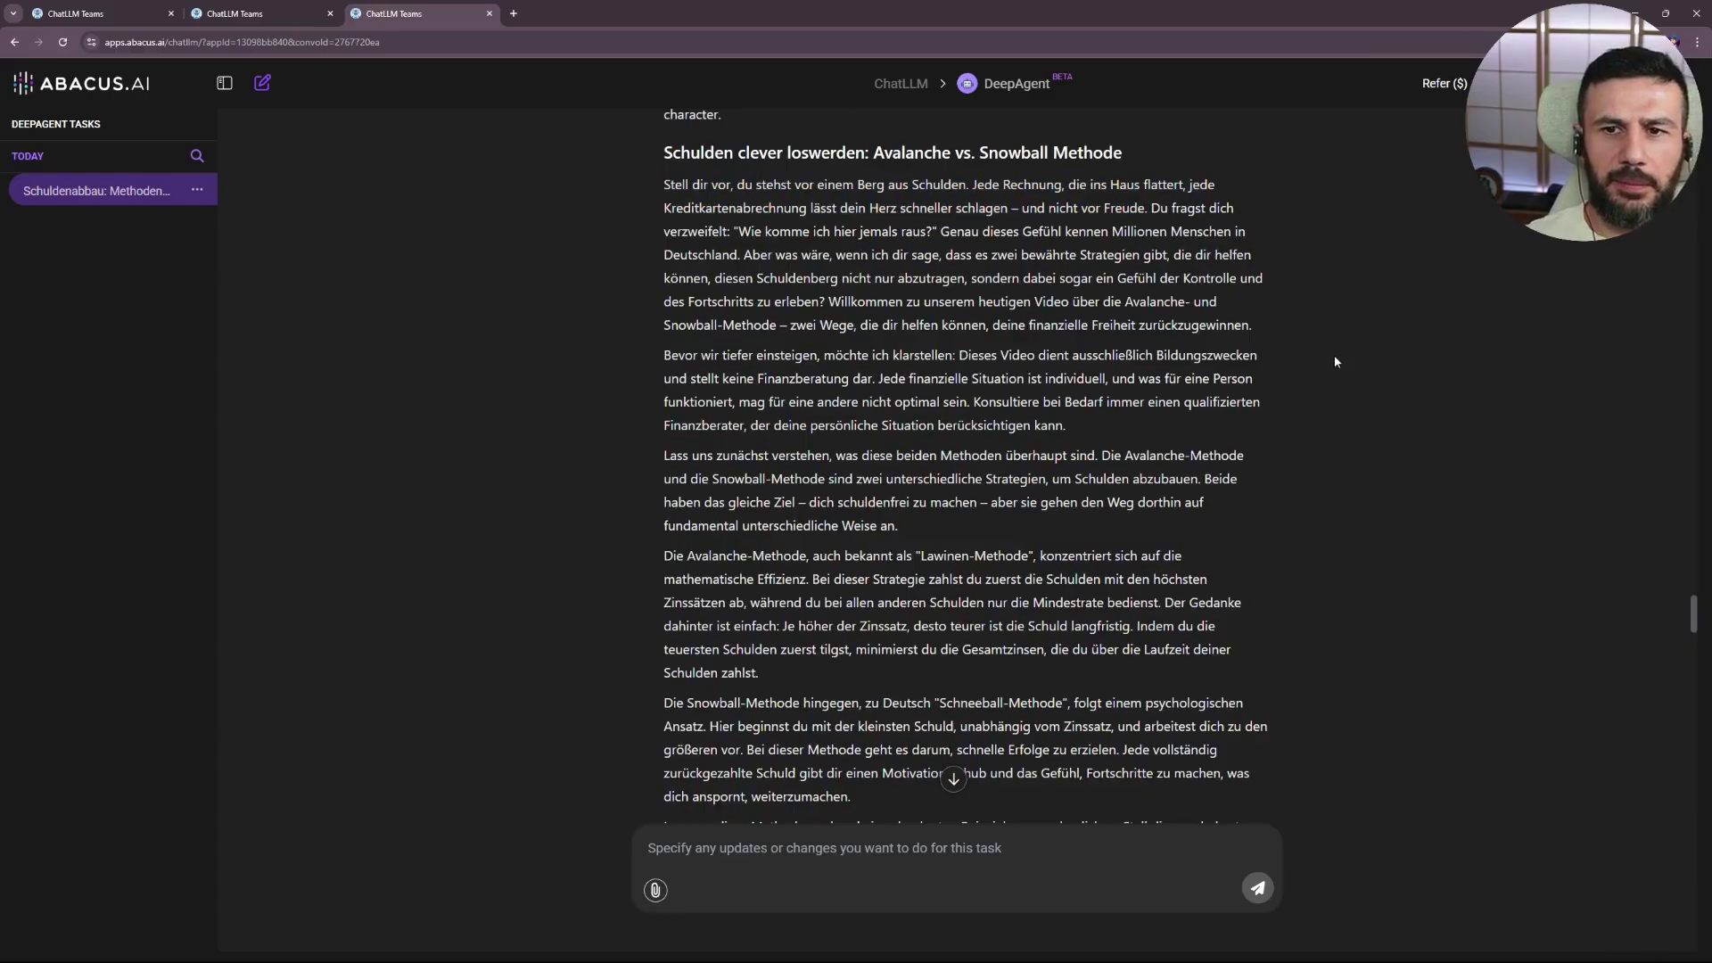
scroll(1379, 439, "up", 2)
scroll(1379, 438, "down", 1)
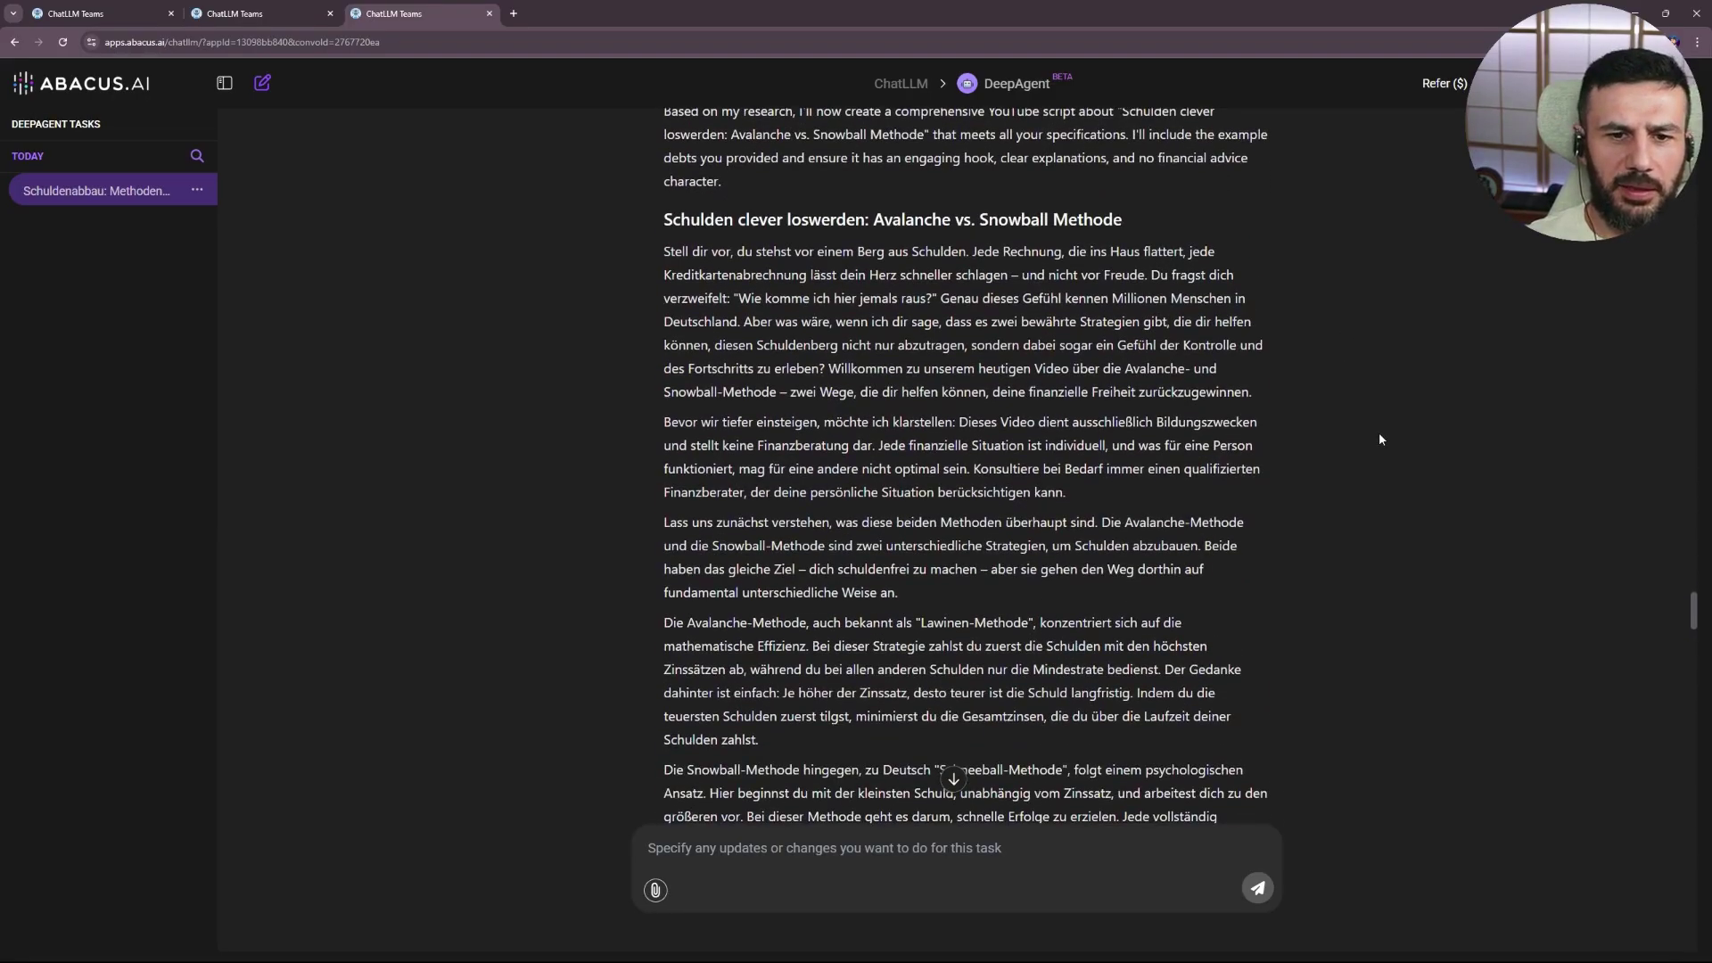
- Check the financial-advice disclaimer, then reopen the Zeichenzähler tab holding the script
triple_click(1265, 419)
scroll(1265, 419, "down", 1)
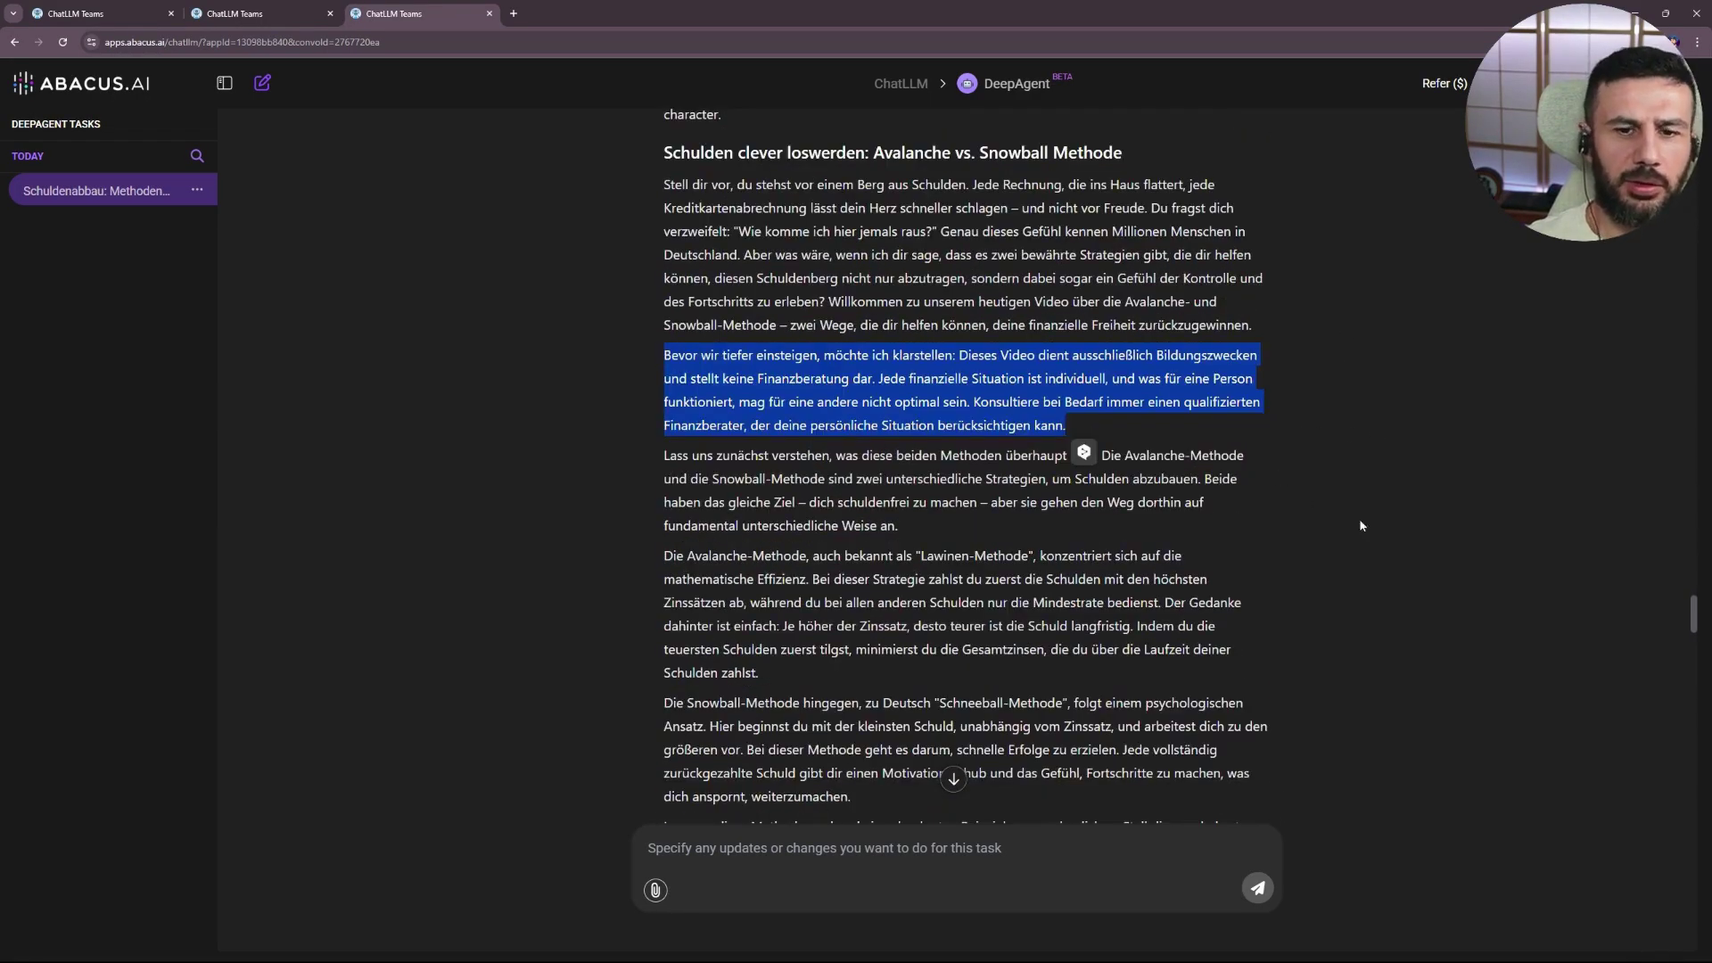
left_click(1374, 532)
scroll(1289, 505, "down", 15)
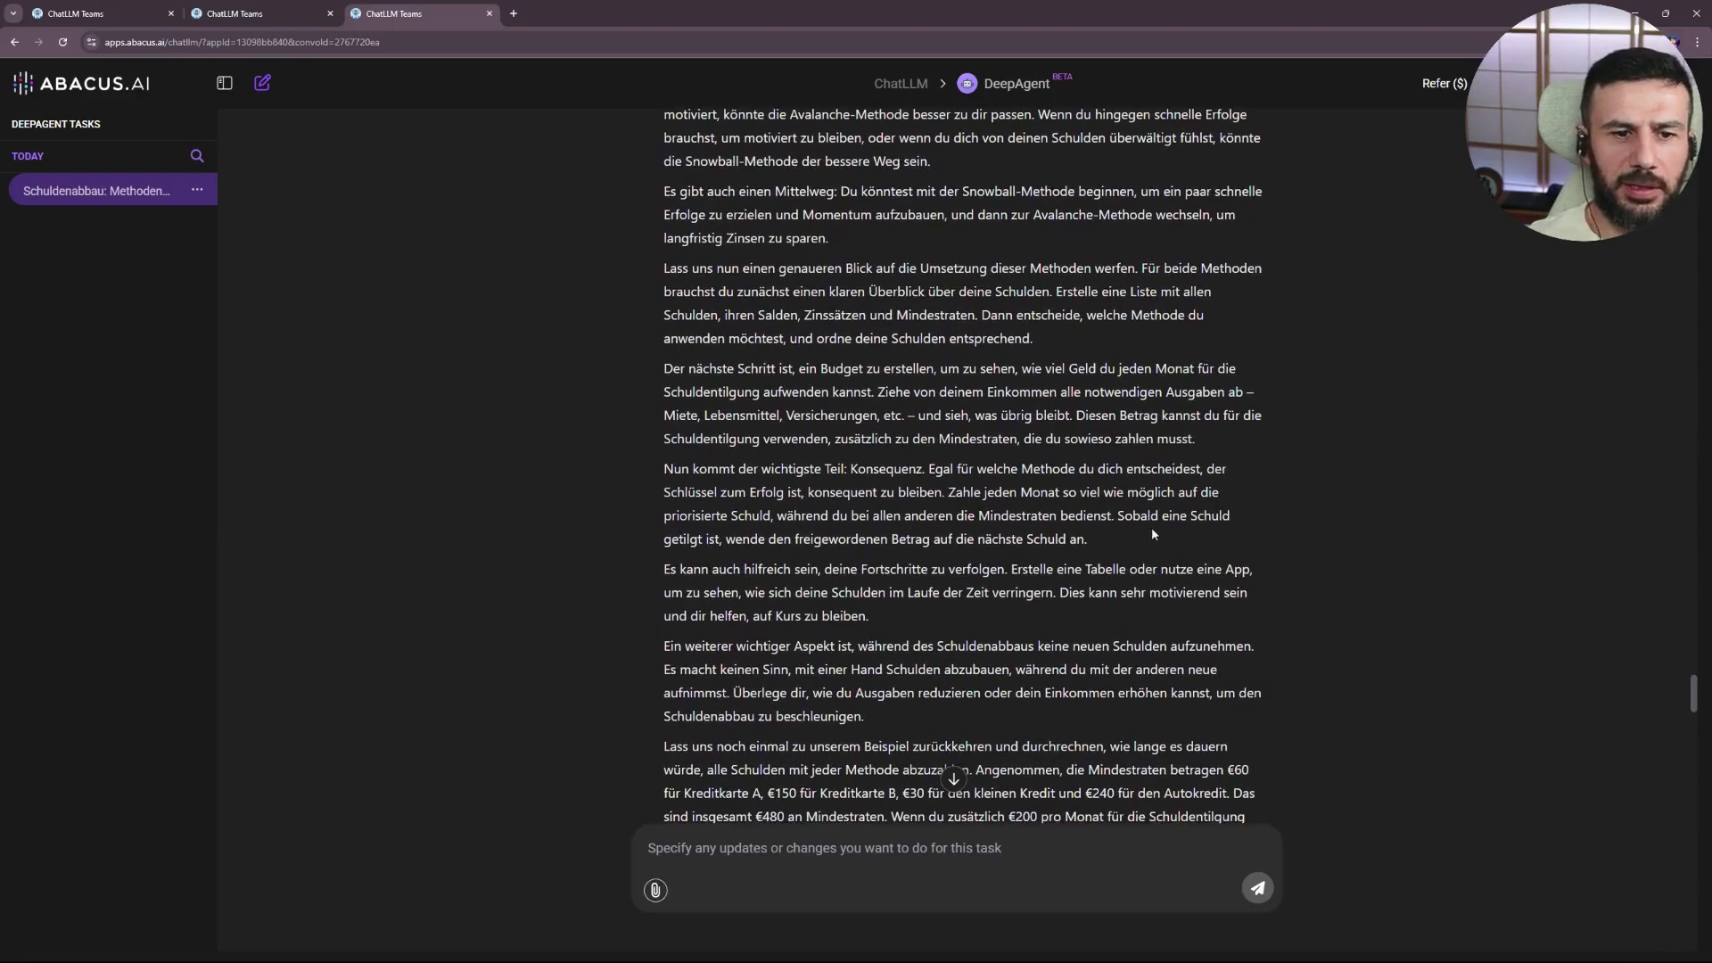
key("ctrl+shift+t")
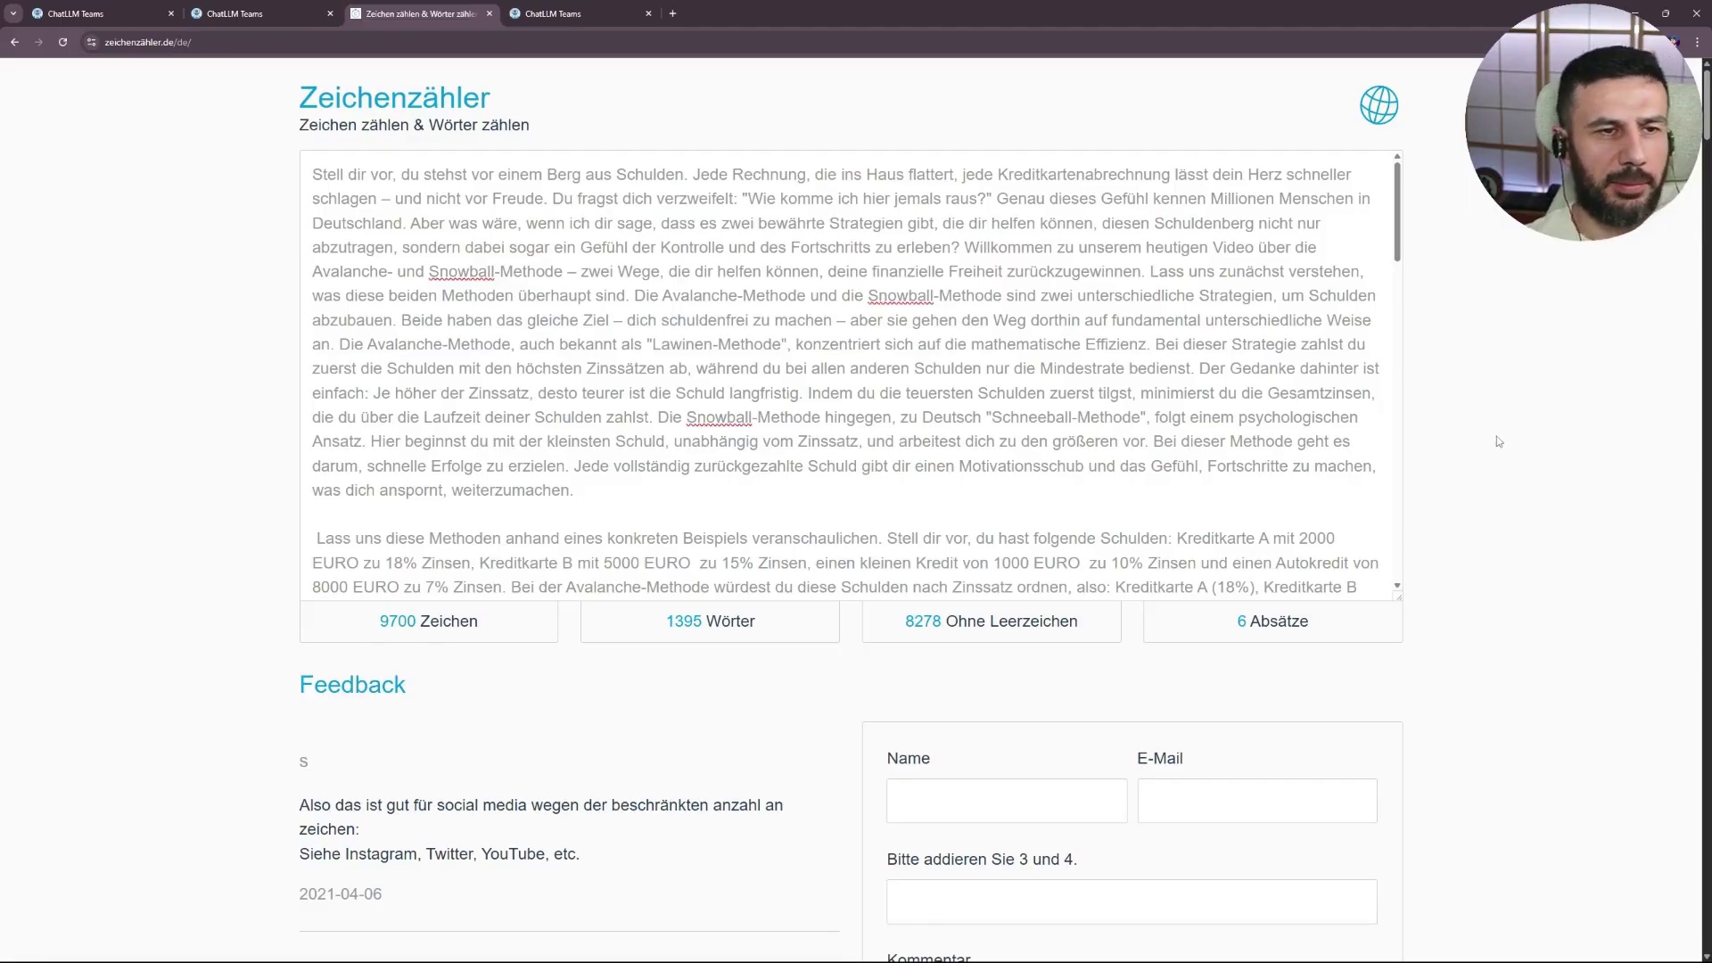
- After confirming 1395 words and 9700 characters, return to the DeepAgent script tab
key("ctrl+Tab")
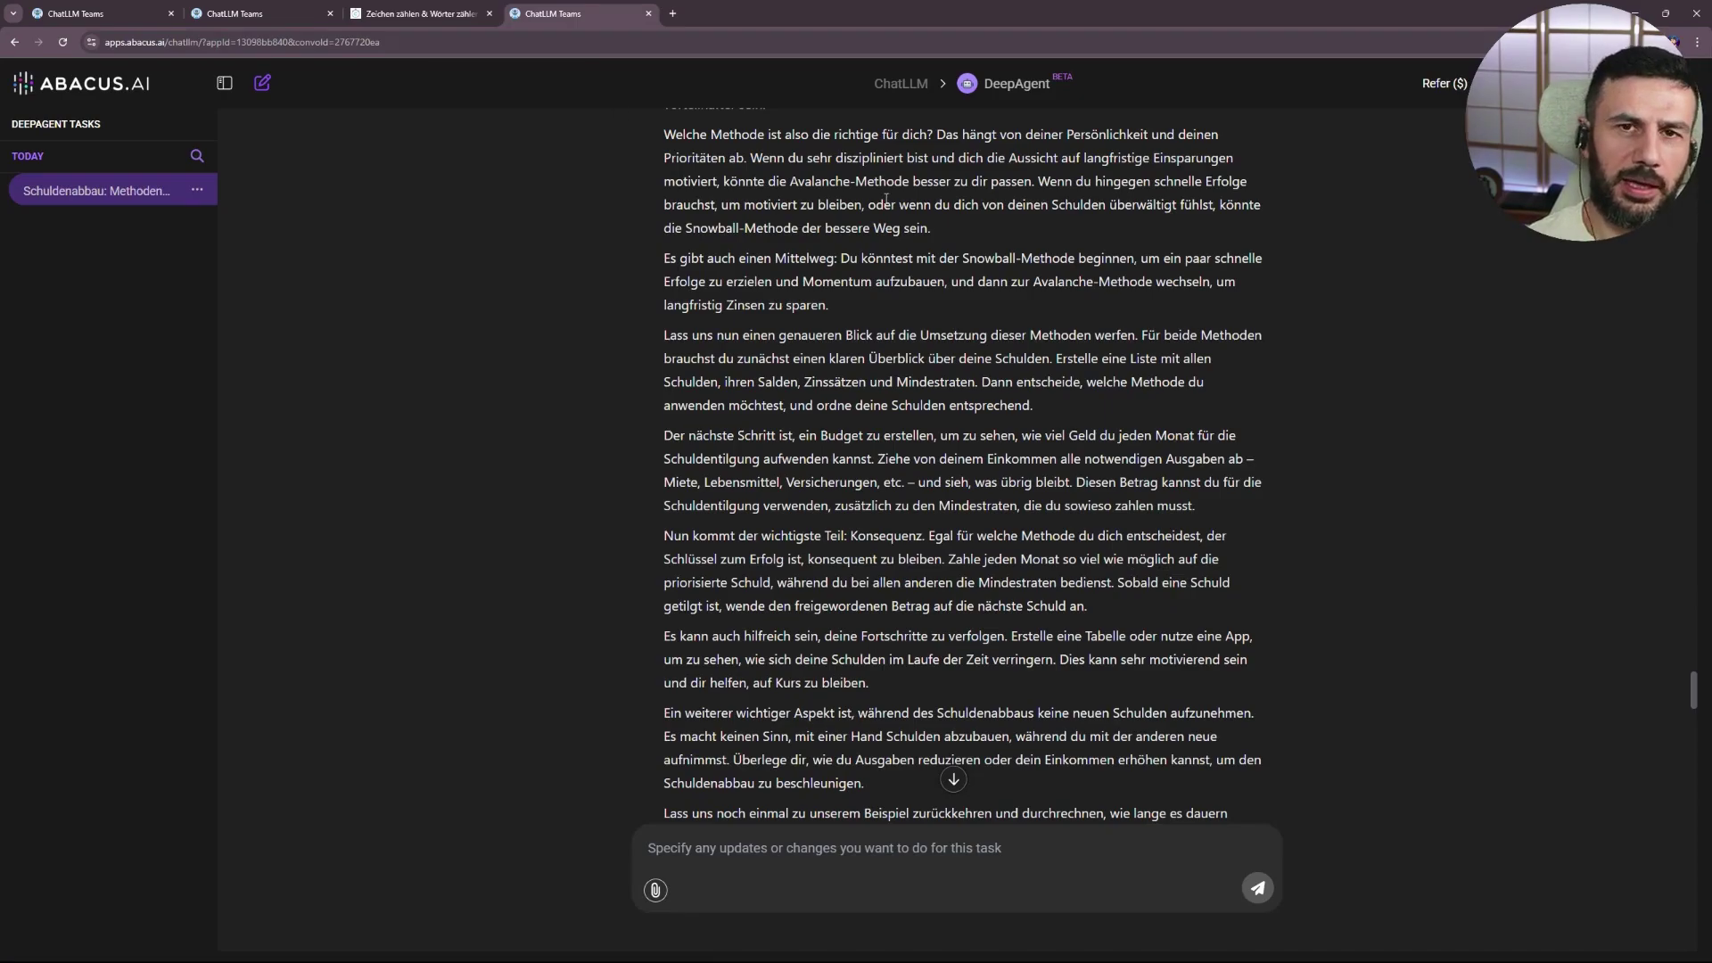
- Send the script review prompt to Claude Sonnet 3.7 in a new chat
left_click(419, 13)
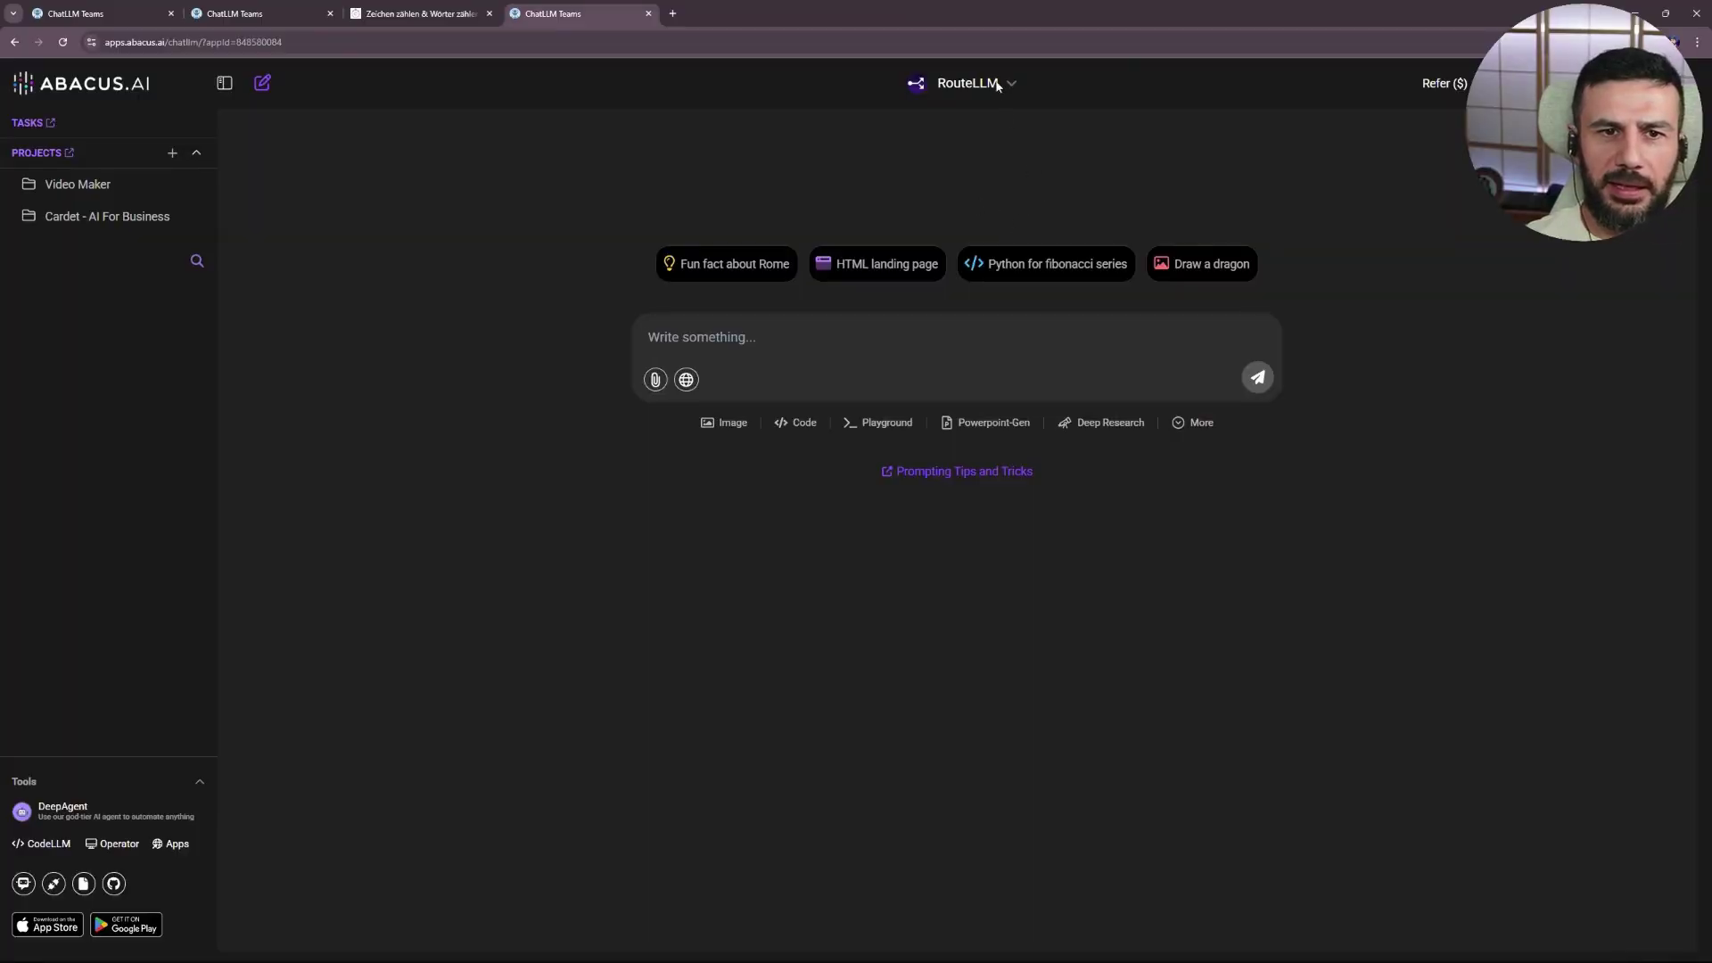
left_click(997, 85)
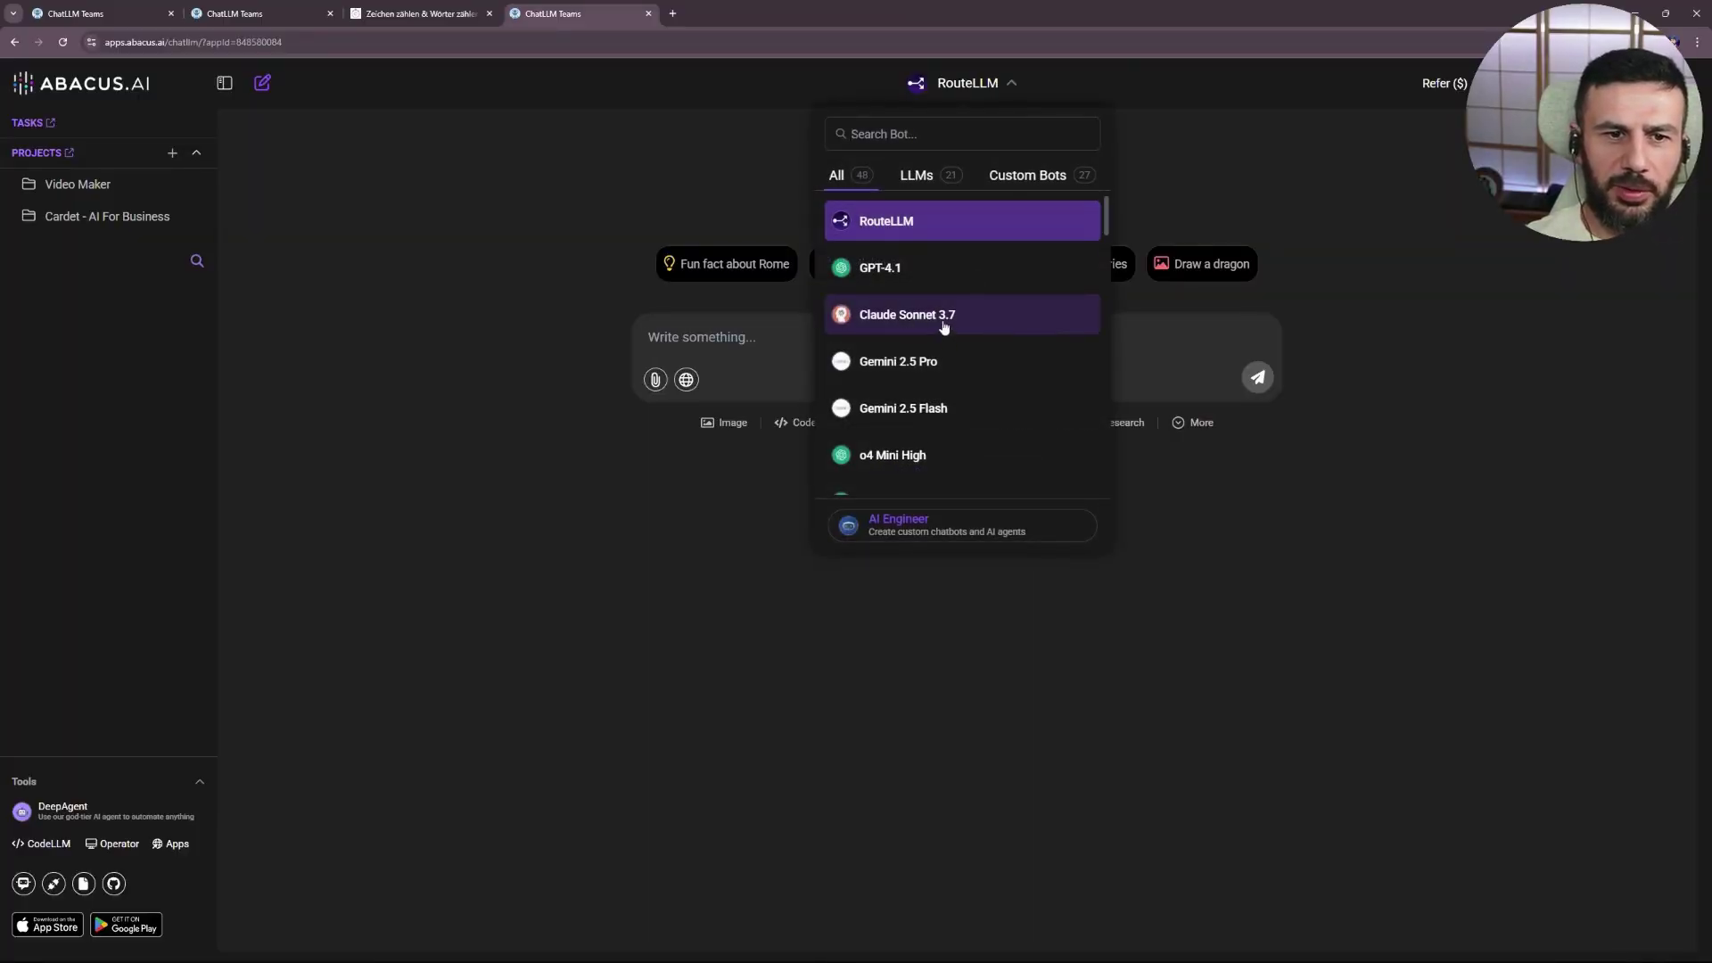
left_click(944, 325)
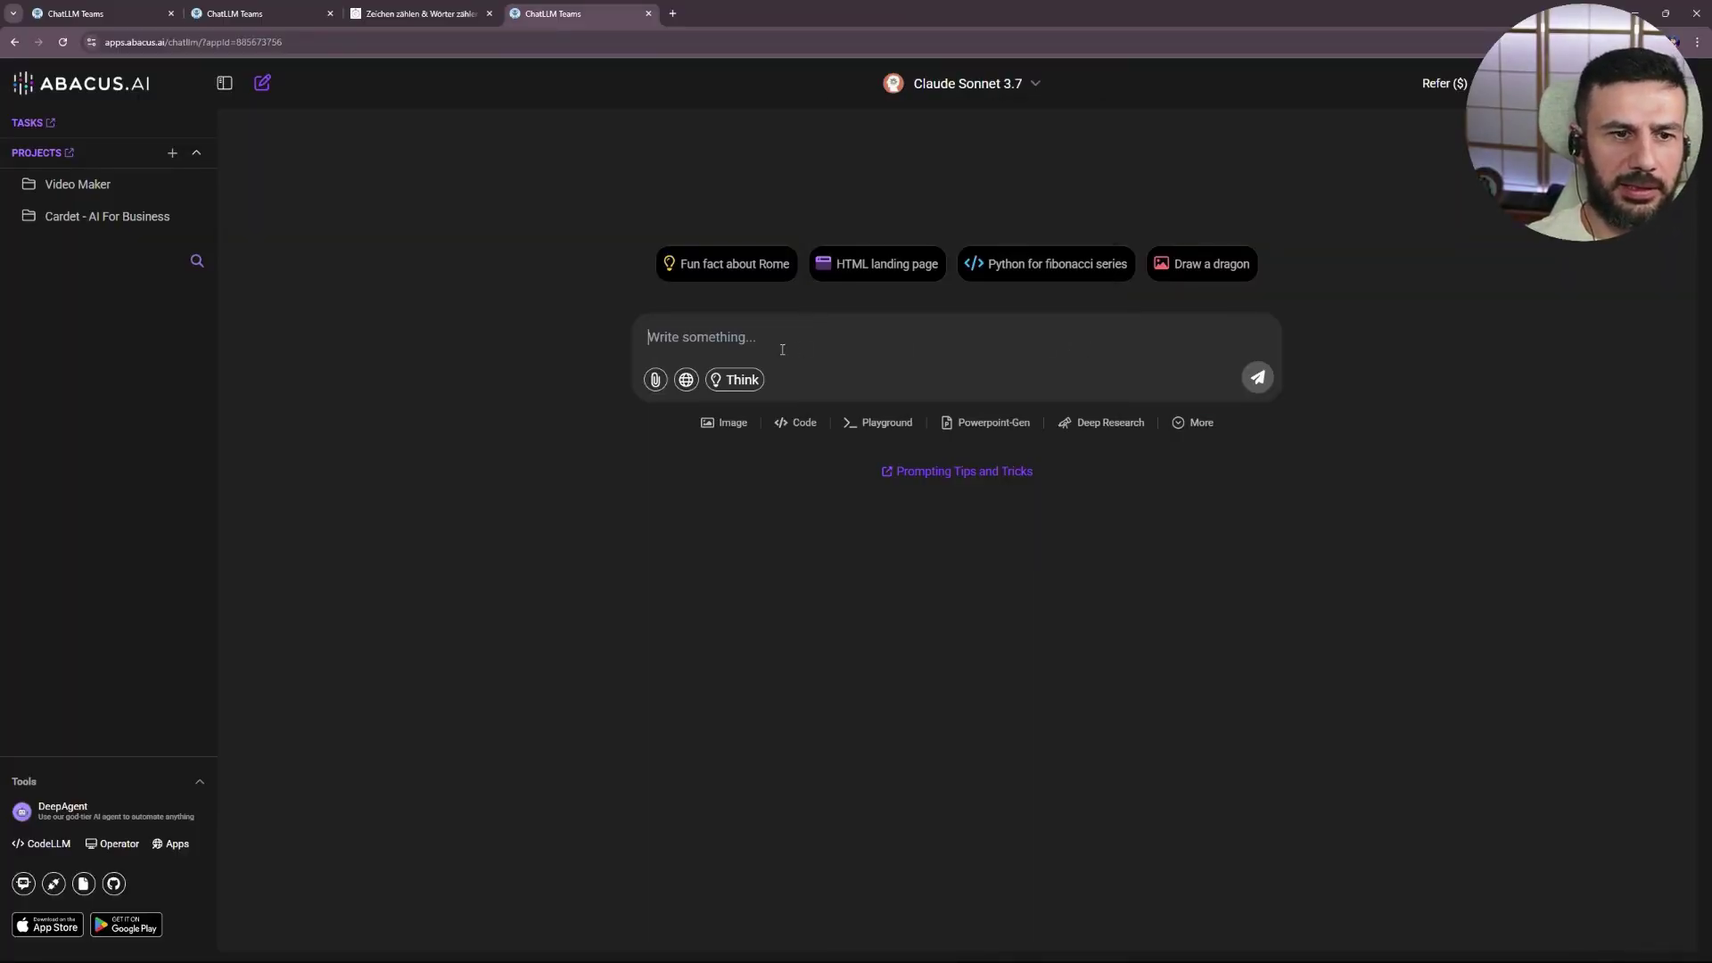
key("ctrl+v")
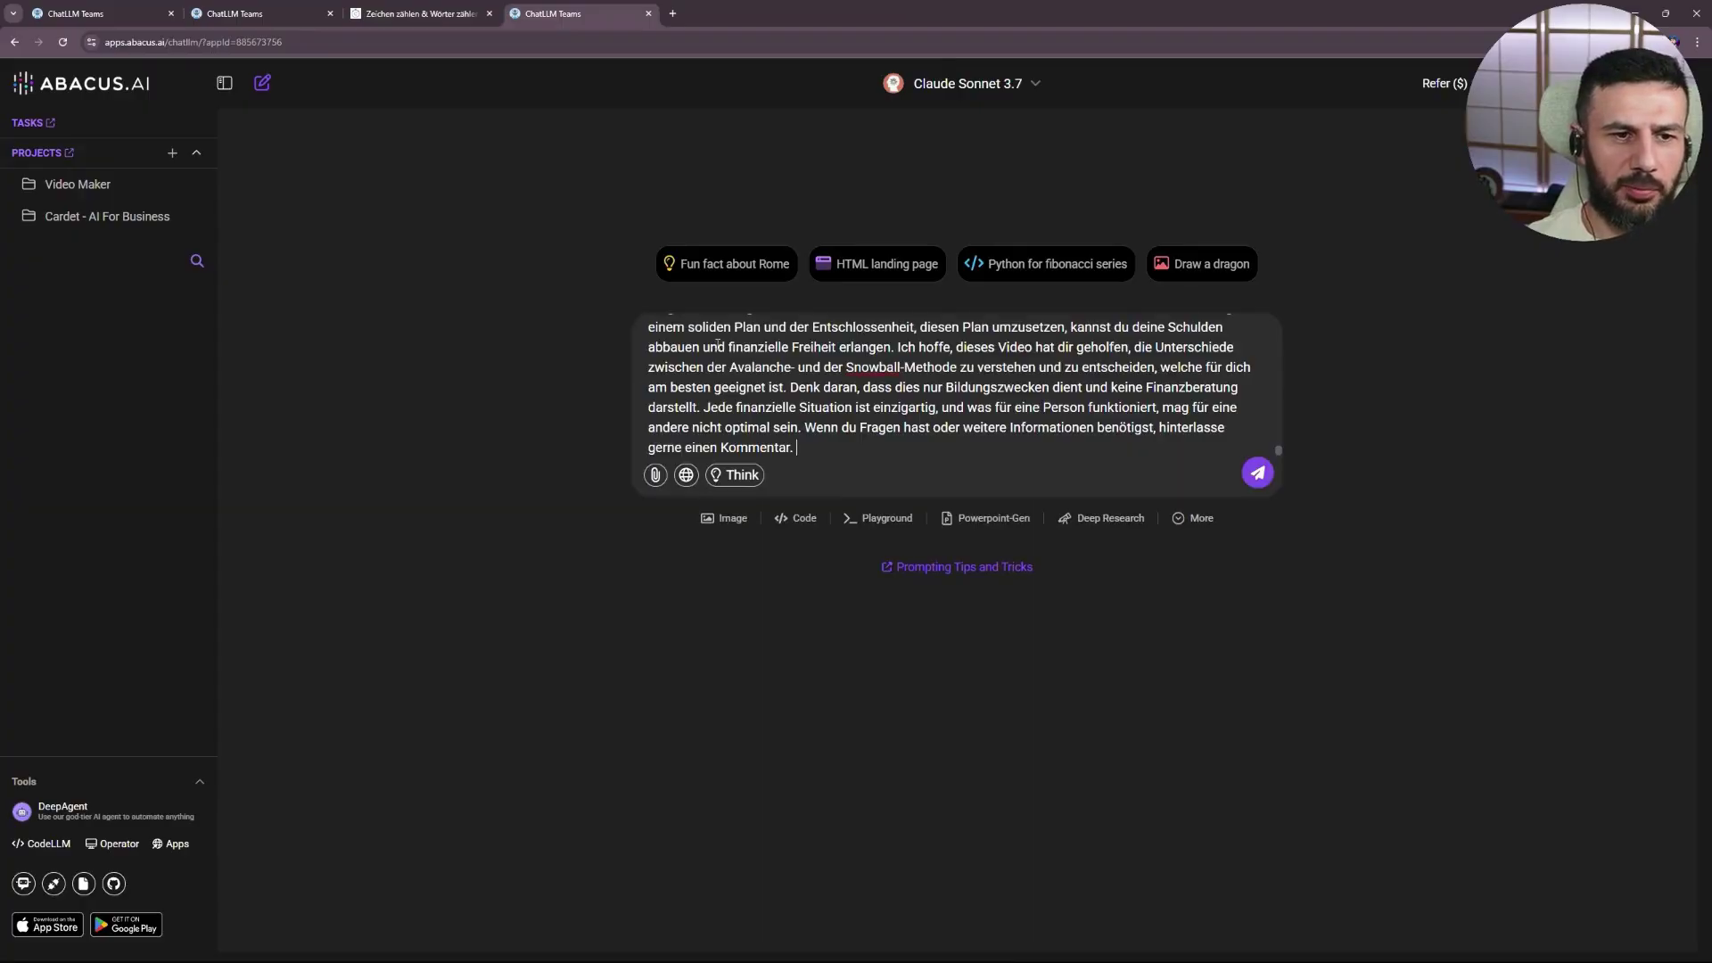
key("Return")
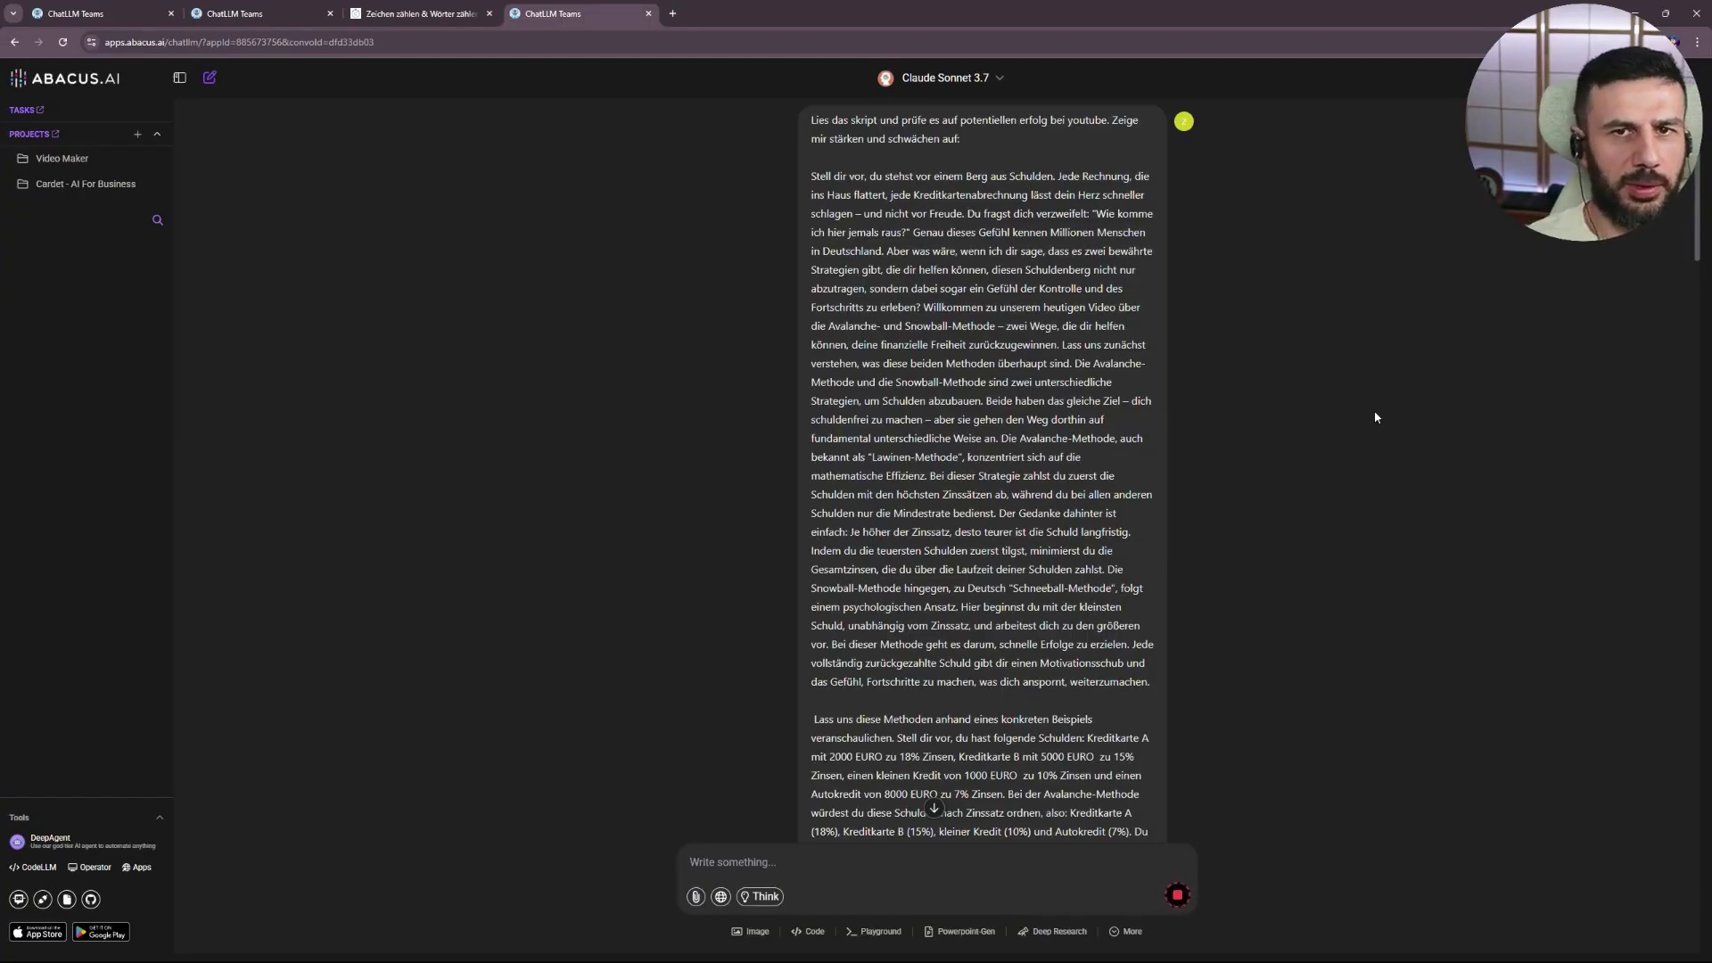
- Paste the Schwächen list into DeepAgent after 'Bessere diese Schwächen aus:'
scroll(1278, 607, "down", 10)
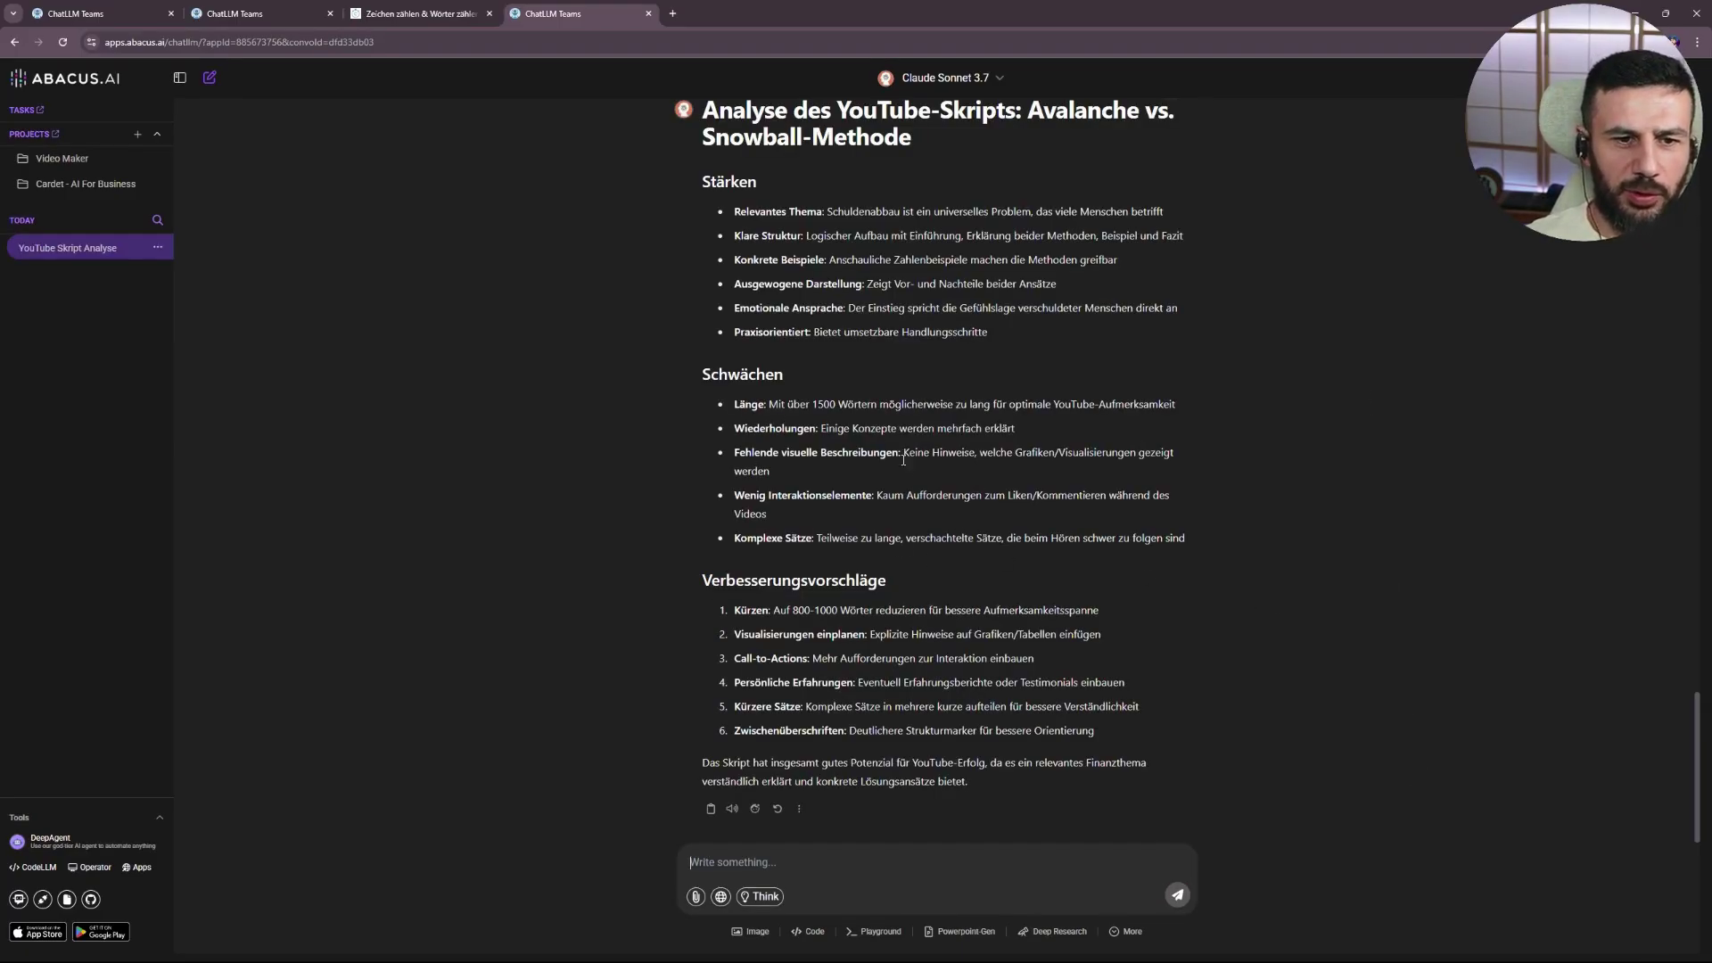
left_click_drag(700, 367, 1259, 533)
key("ctrl+c")
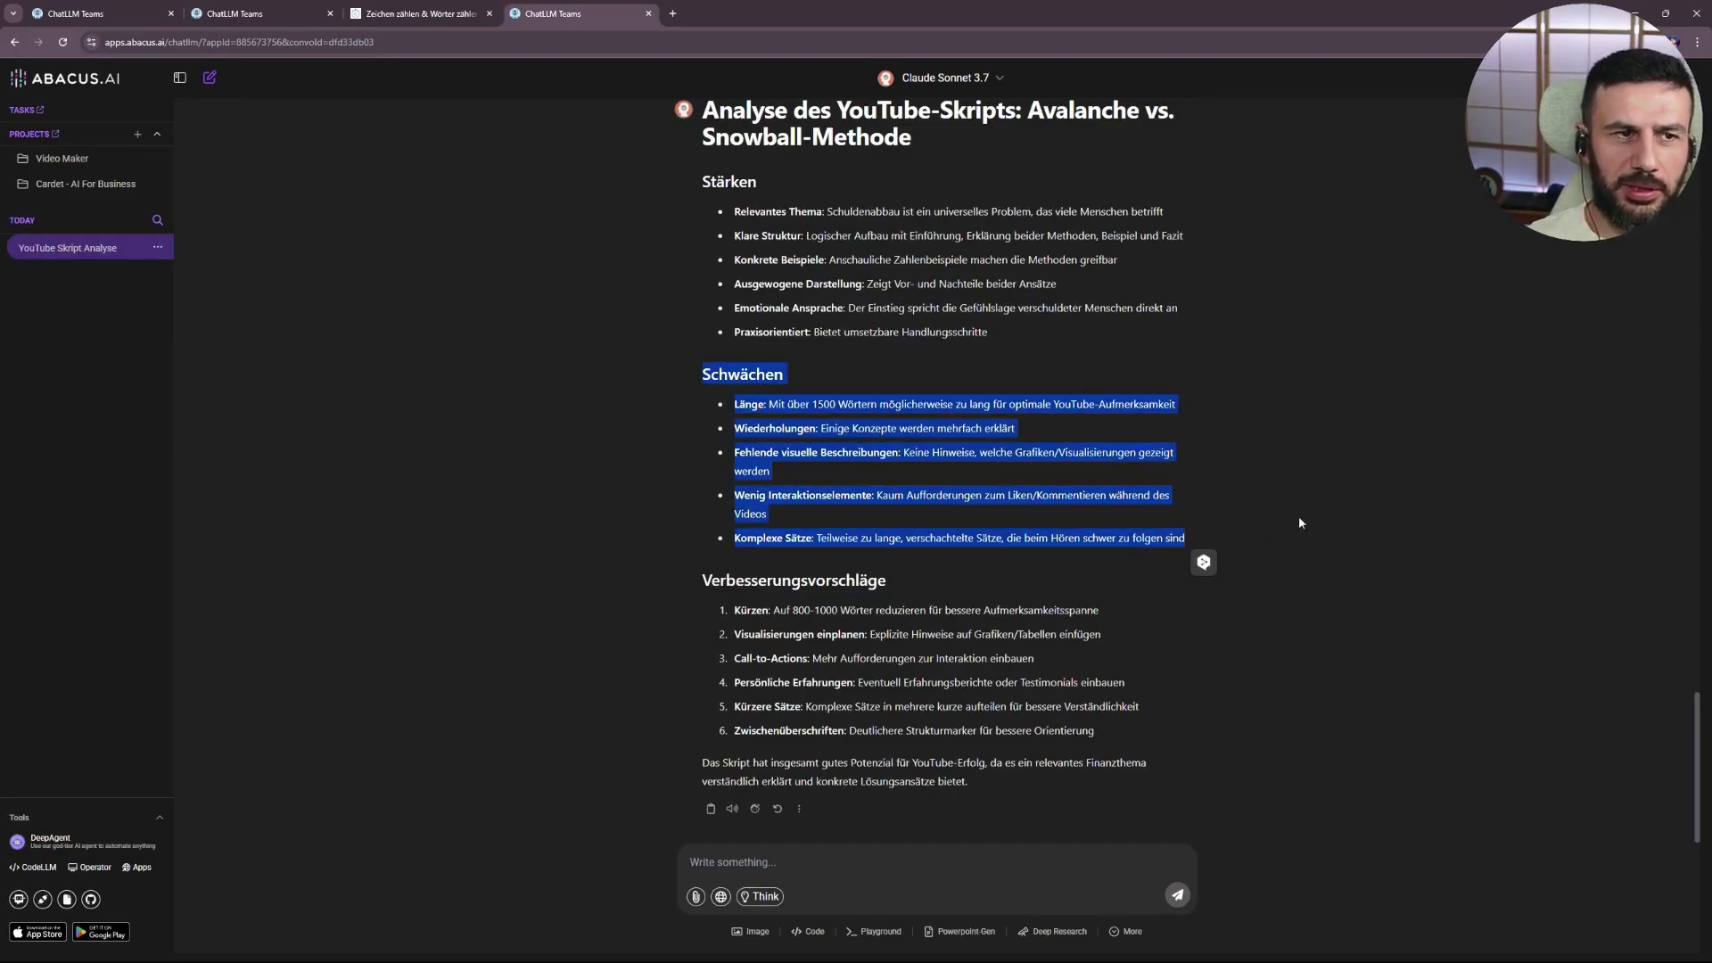
key("ctrl+1")
type("Bessere diese Schwächen aus:")
key("ctrl+v")
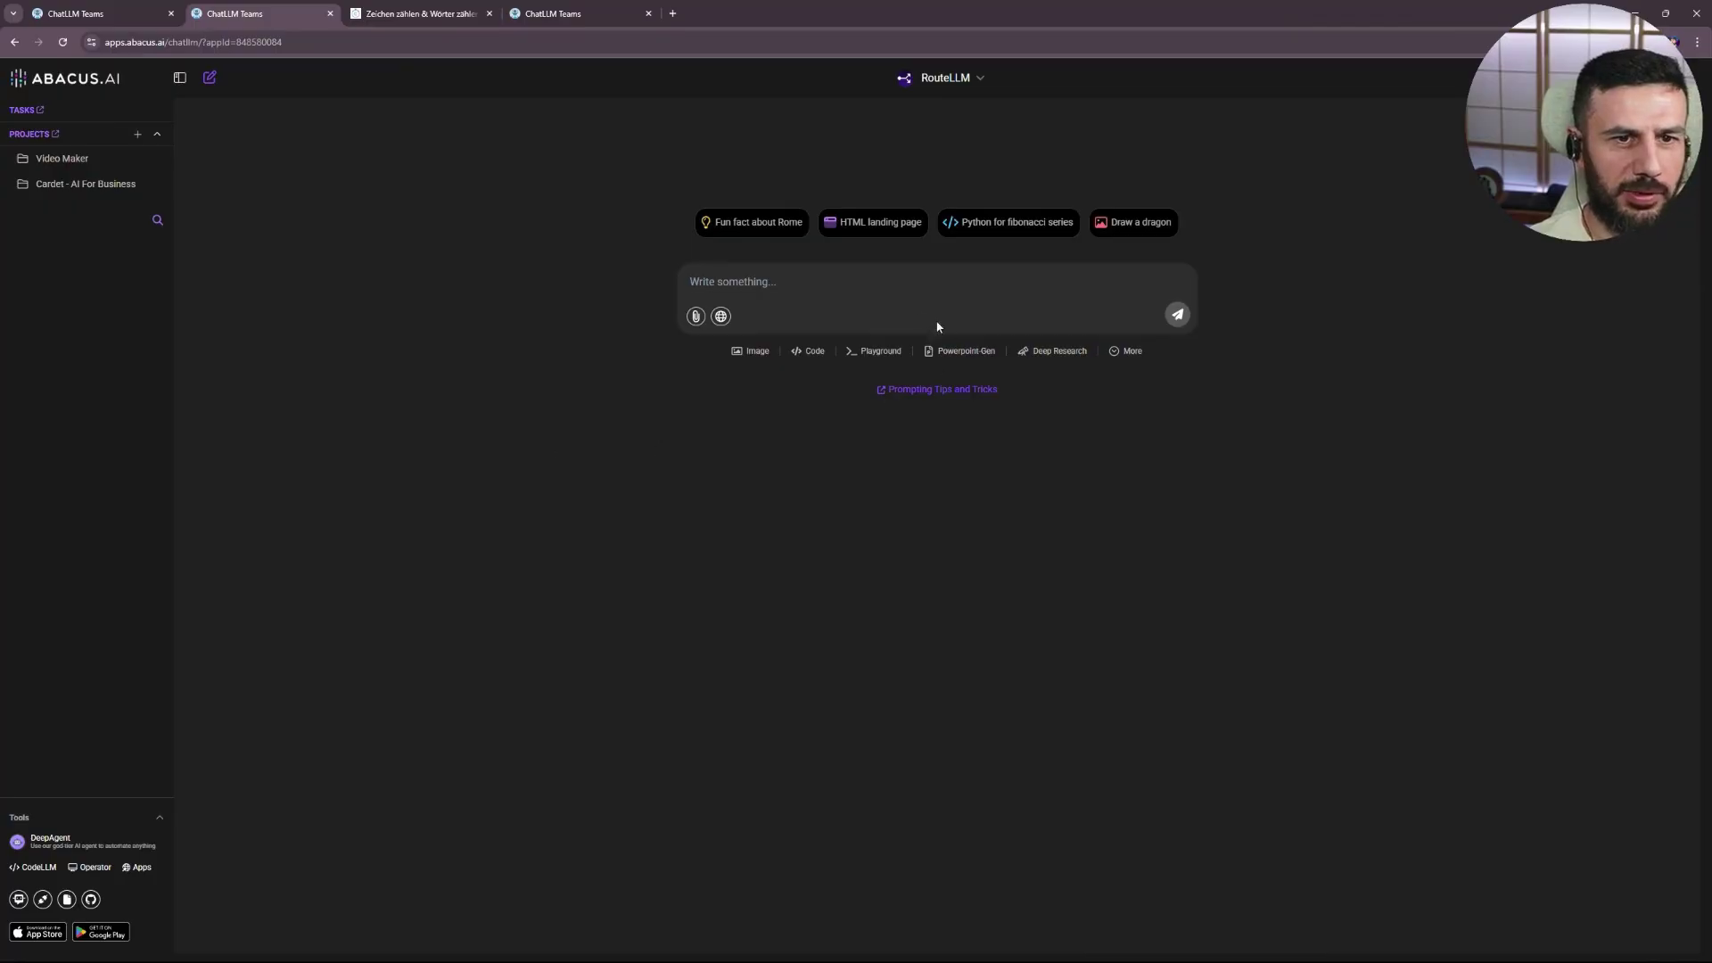
- Send the blog-post prompt with the script to GPT-4.1 and review the answer
left_click(939, 78)
left_click(941, 224)
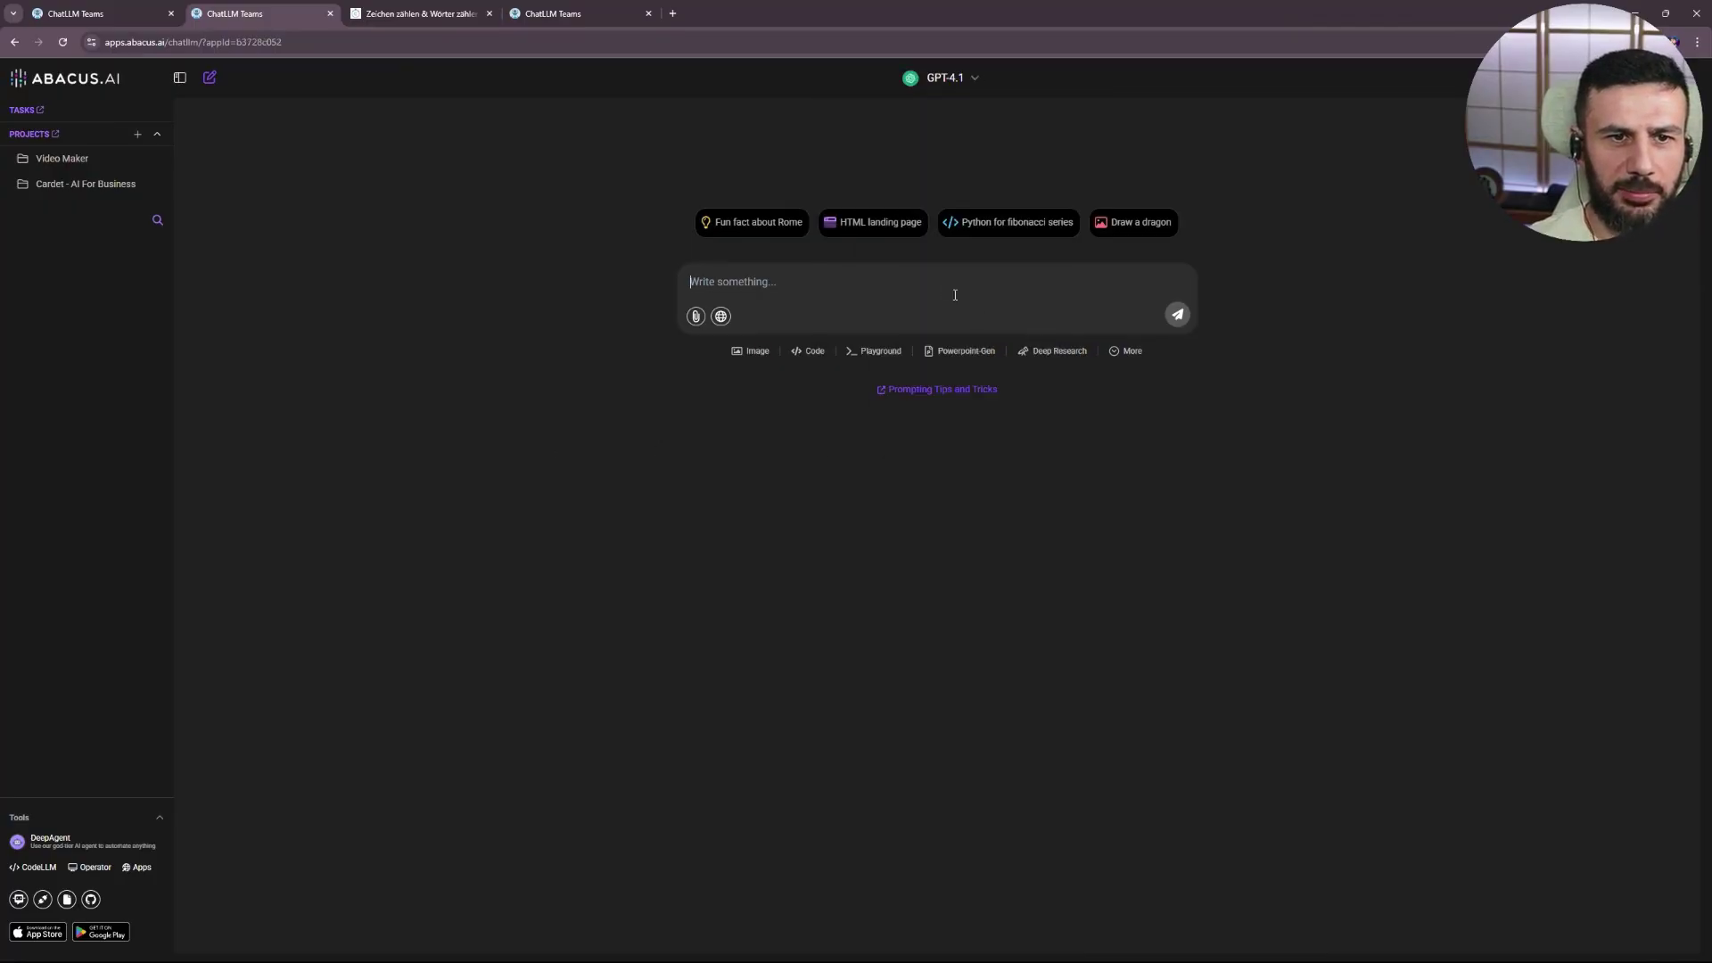
key("ctrl+v")
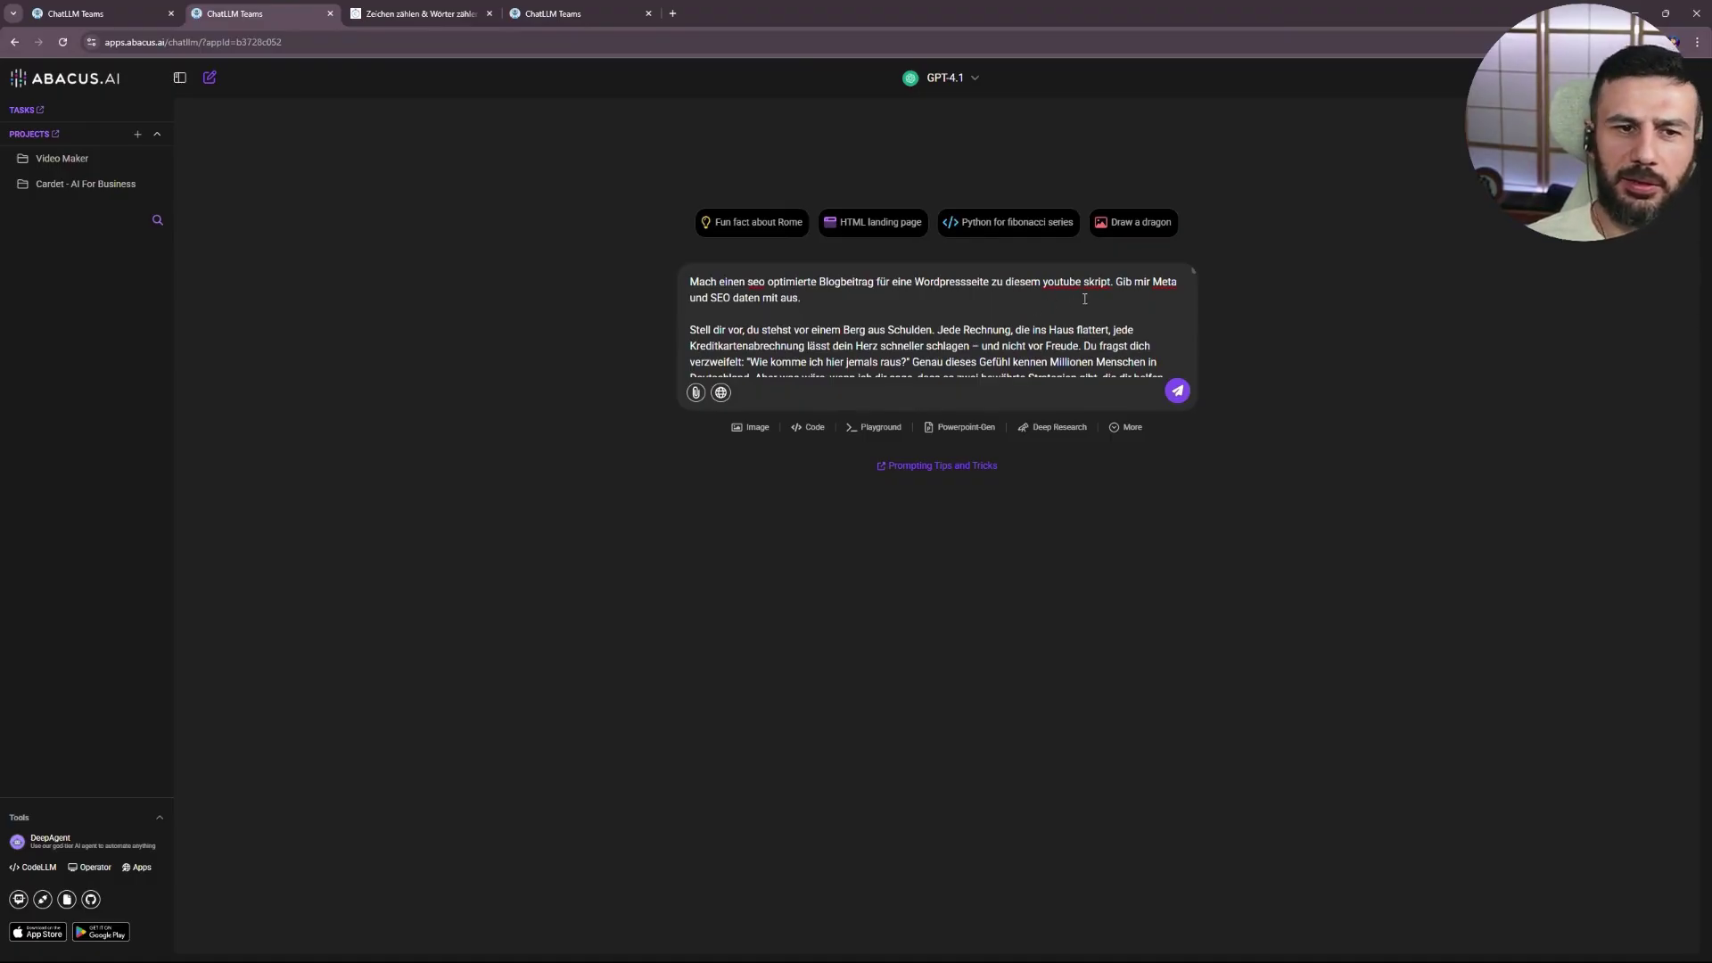
left_click(1178, 392)
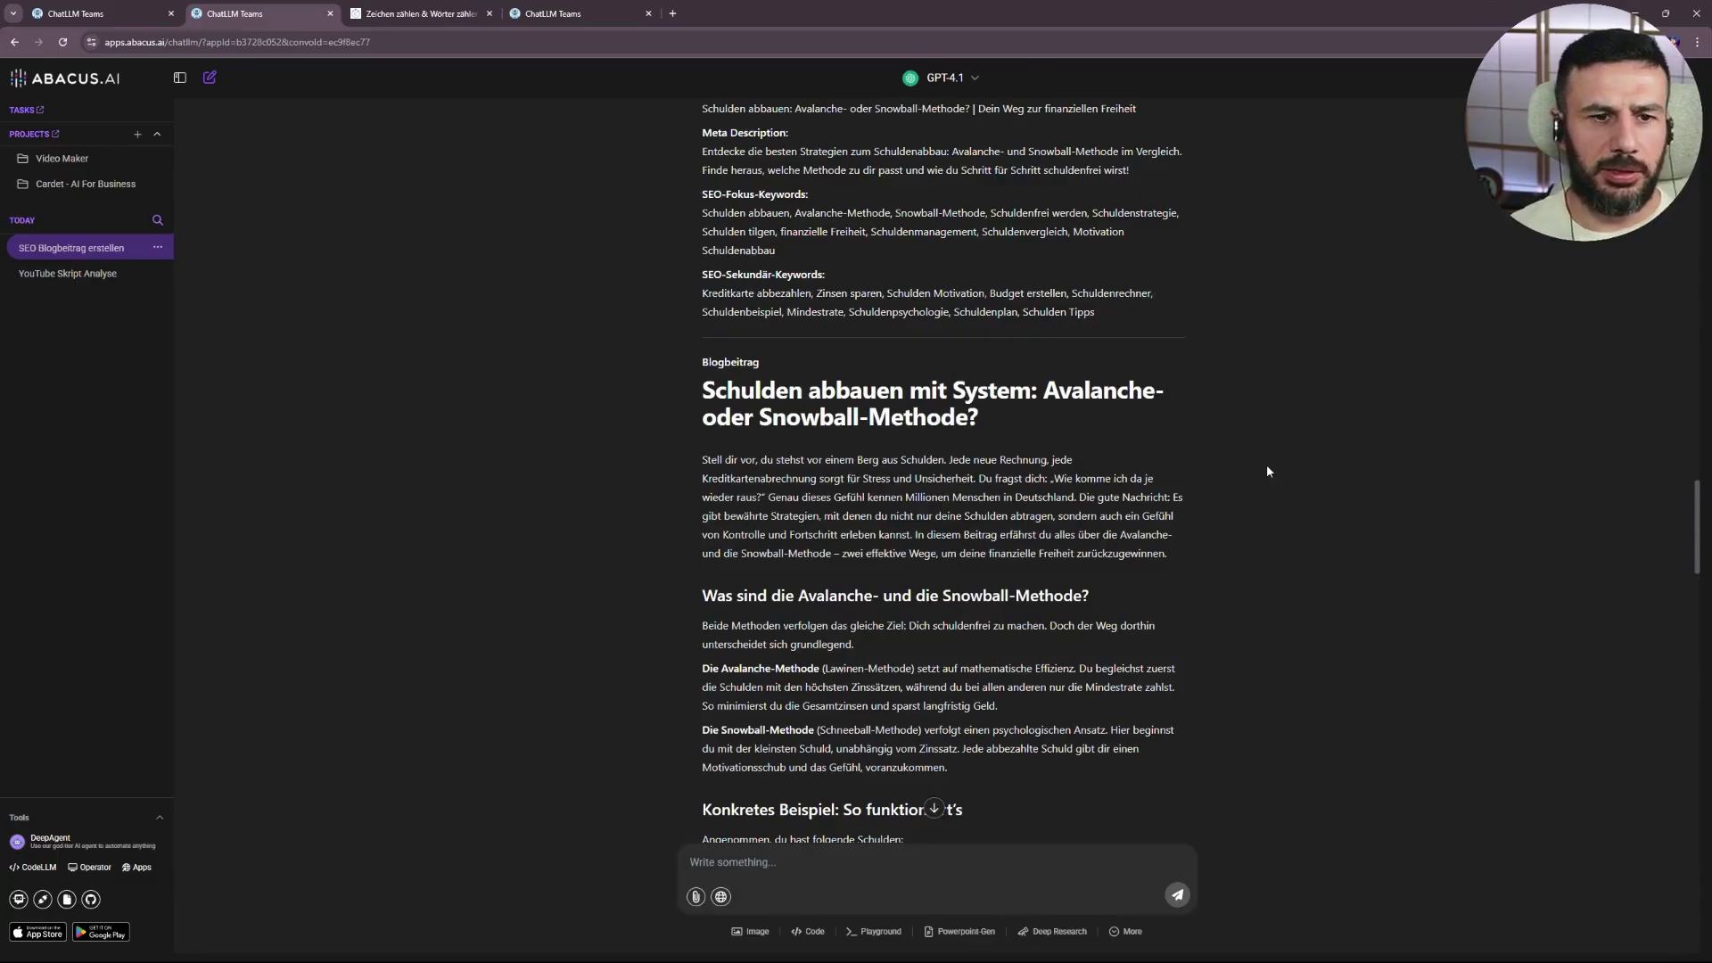
scroll(1221, 468, "up", 1)
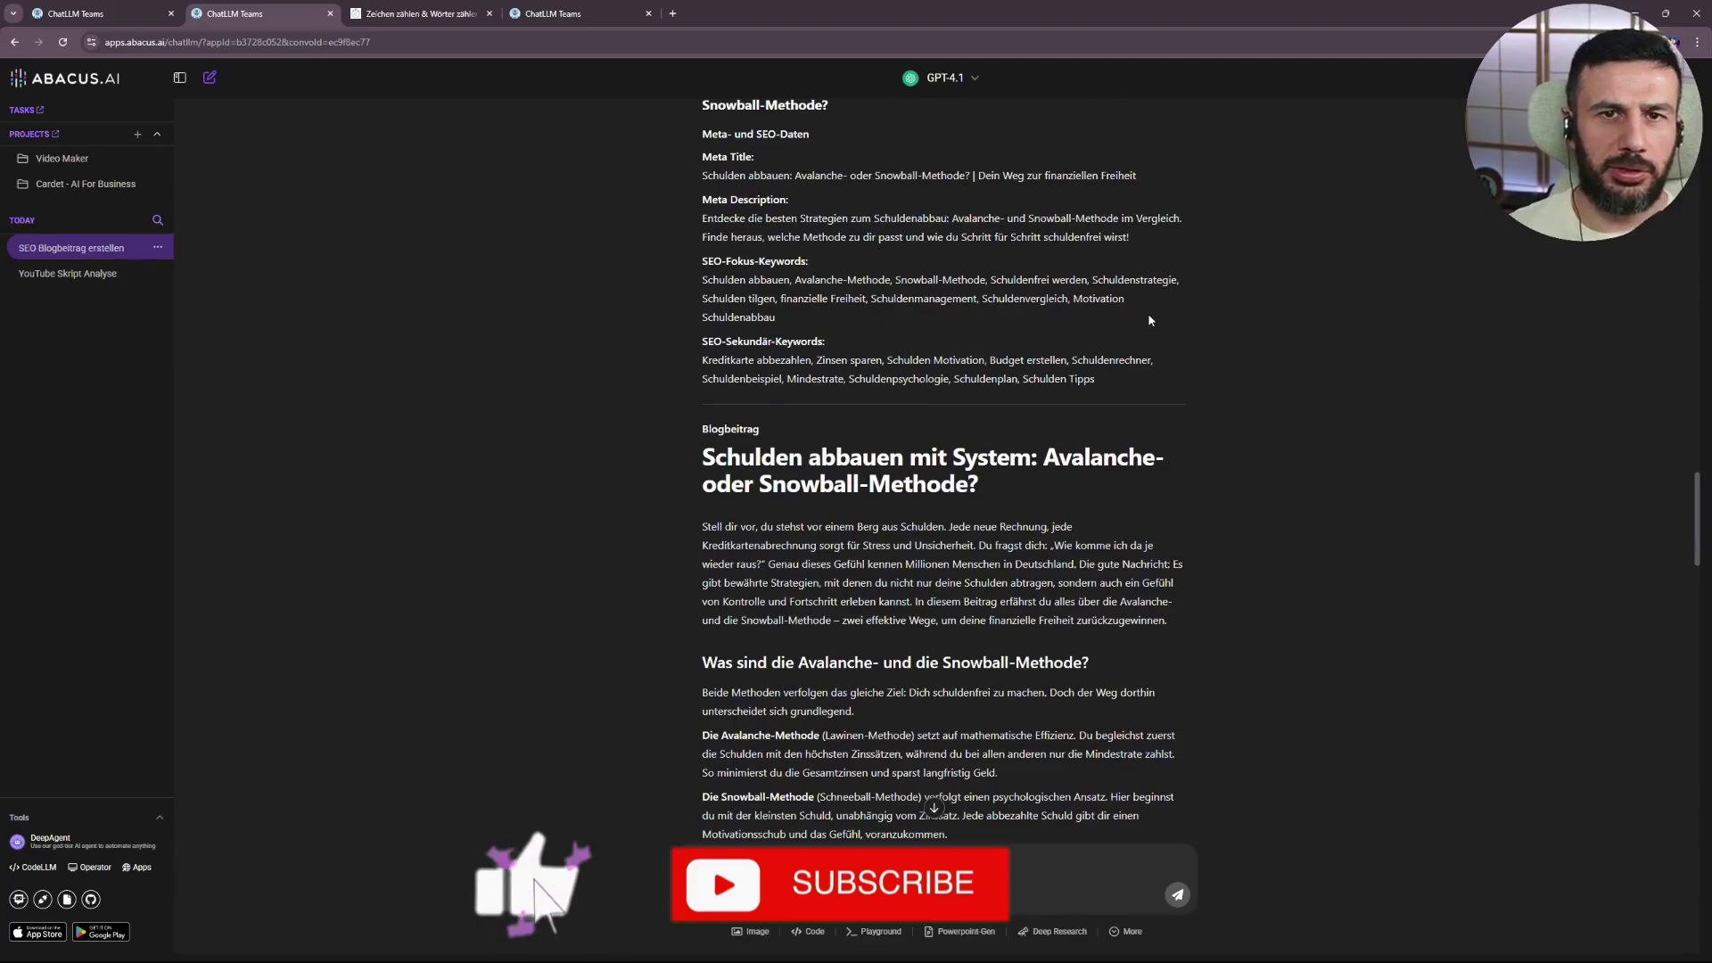
scroll(751, 462, "down", 4)
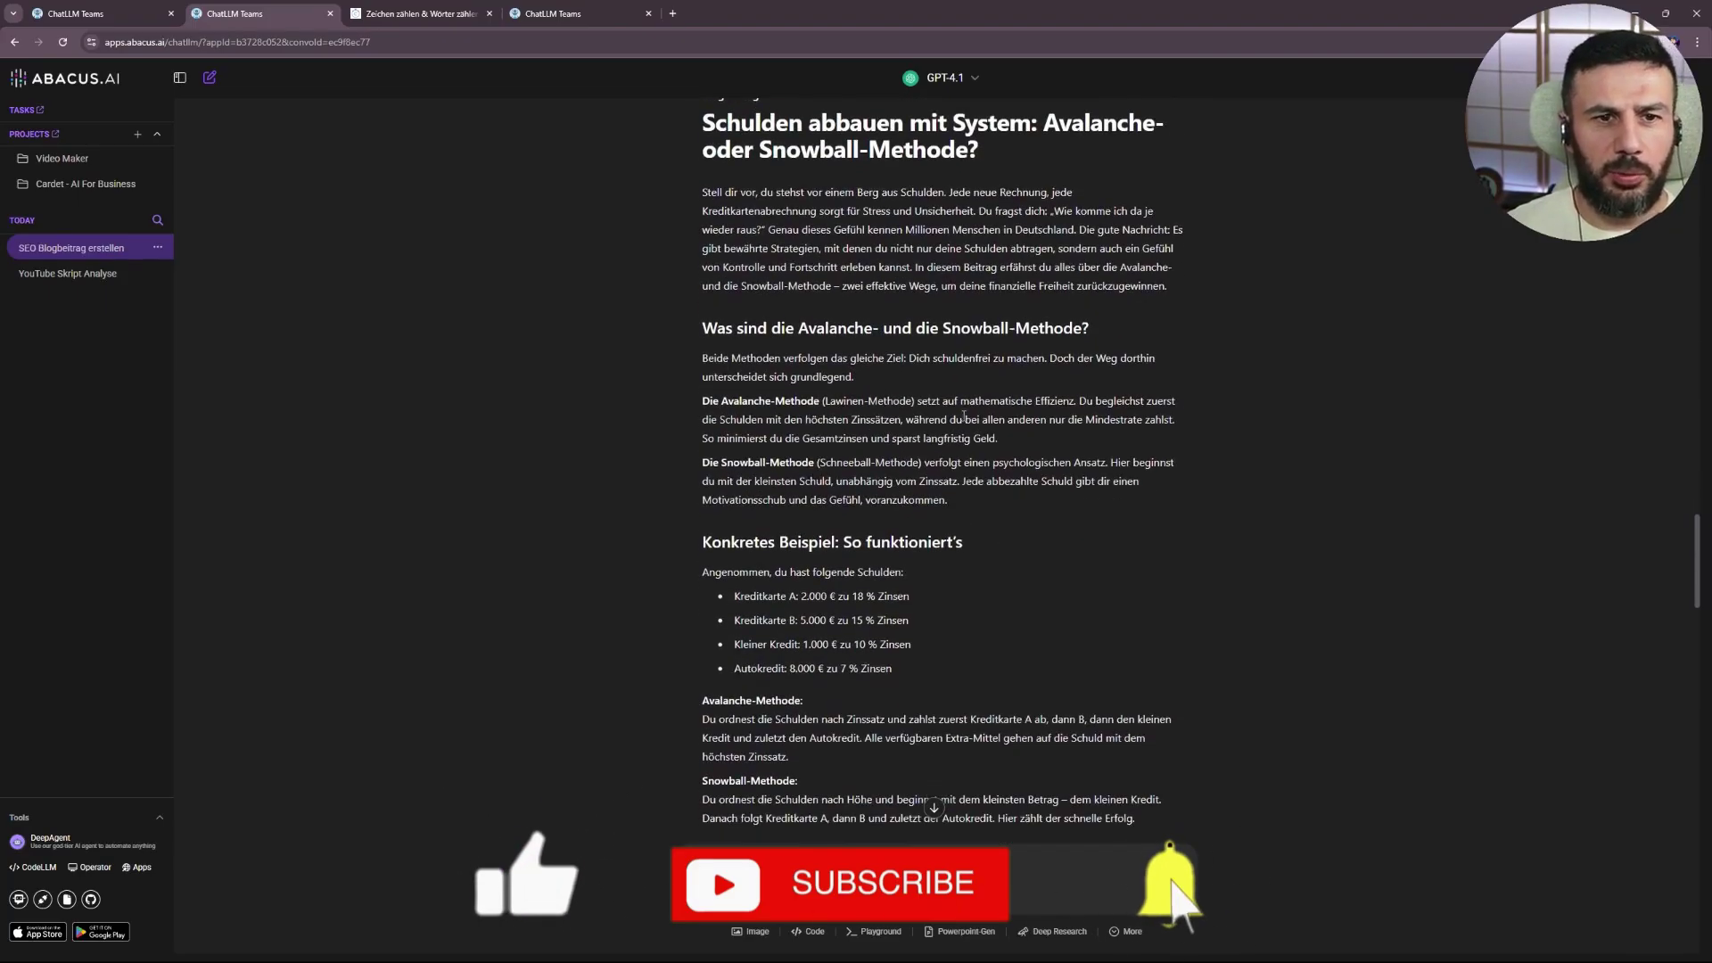
scroll(963, 432, "down", 4)
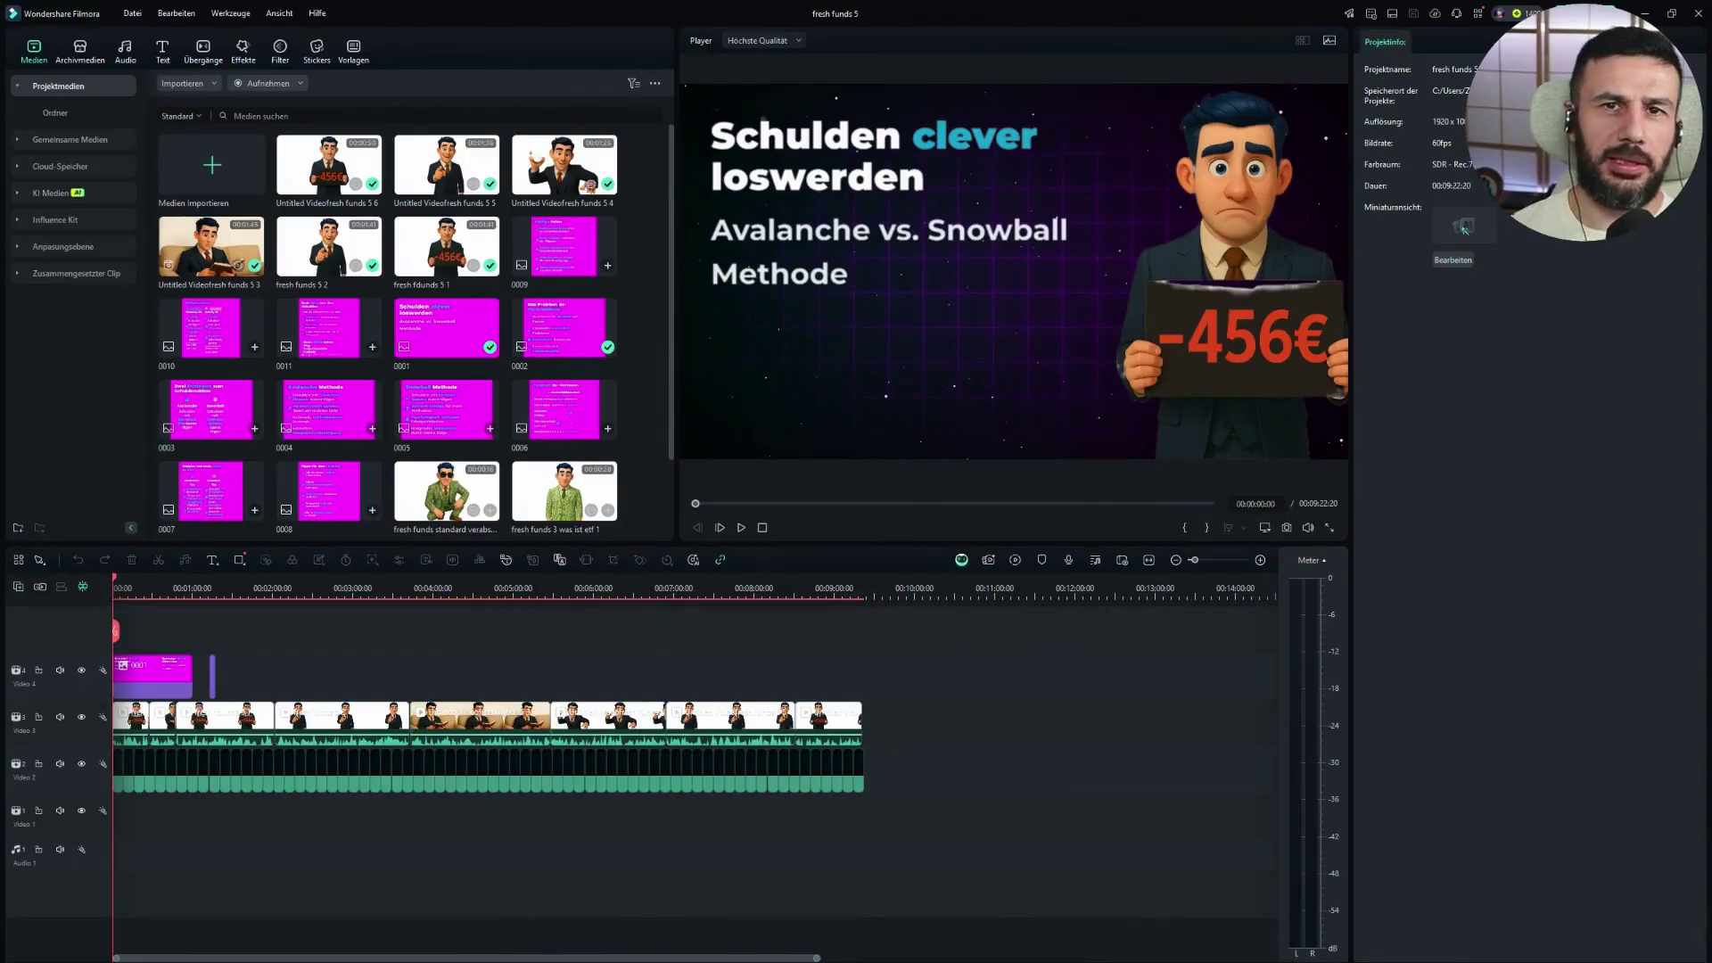
- Back in the browser, show the extra tools: Video-Gen, Lip Sync, Text-to-Speech
key("alt+Tab")
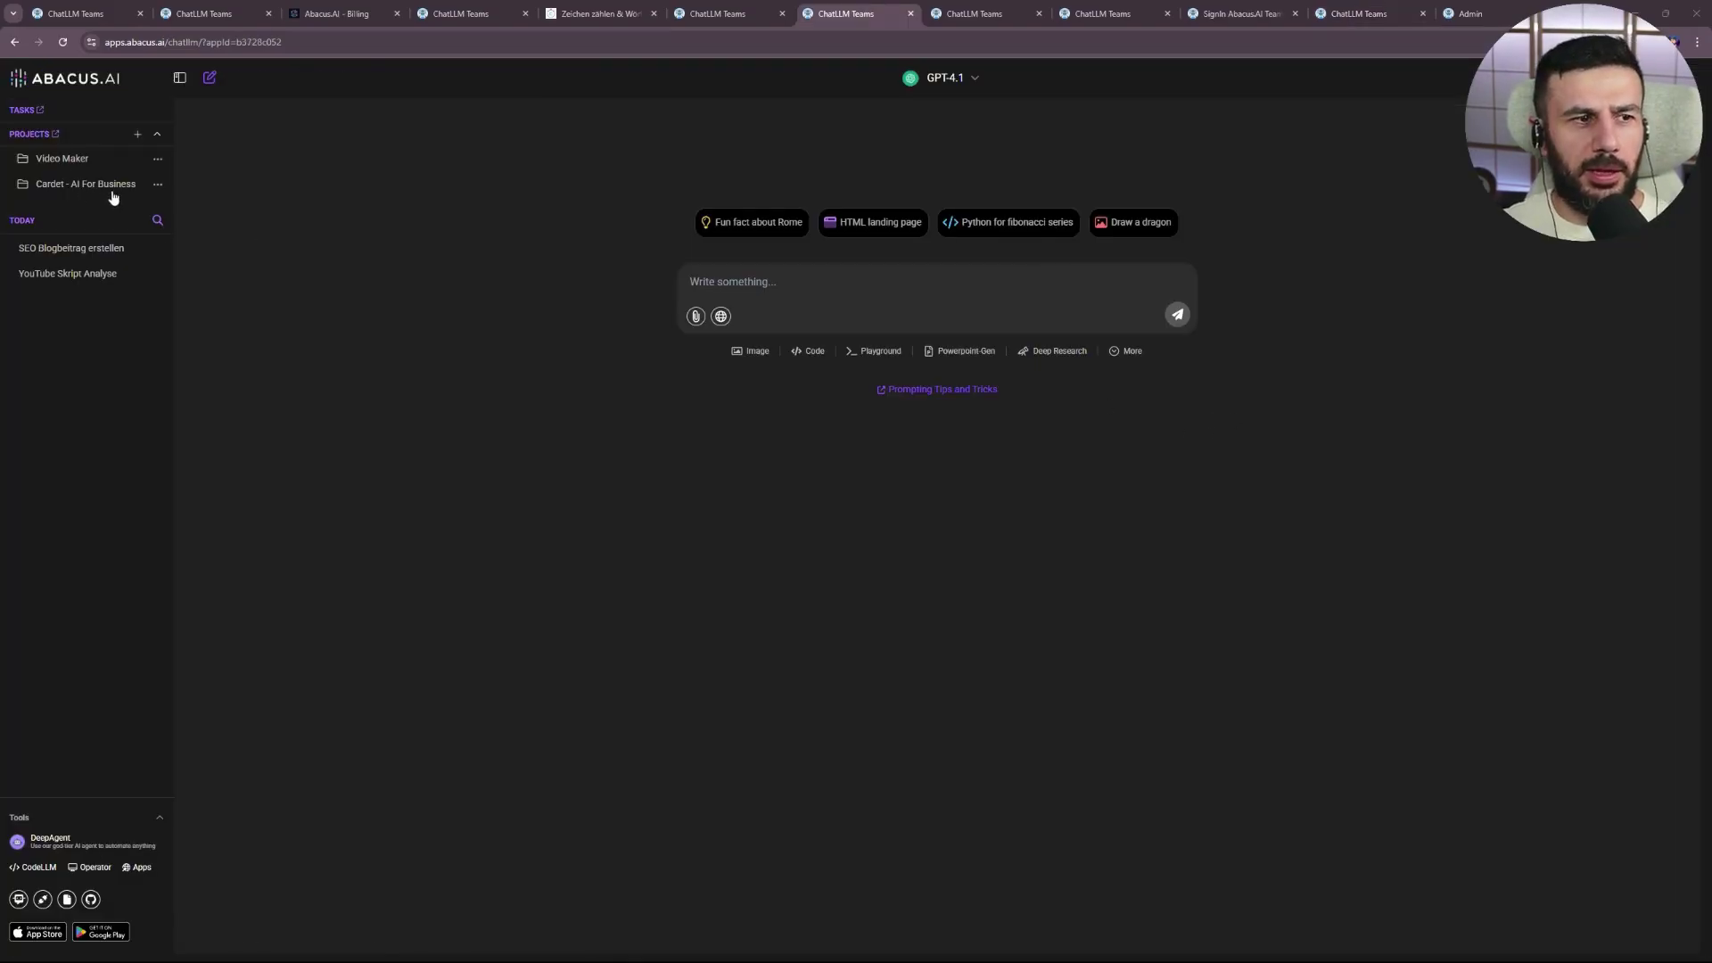
left_click(1127, 351)
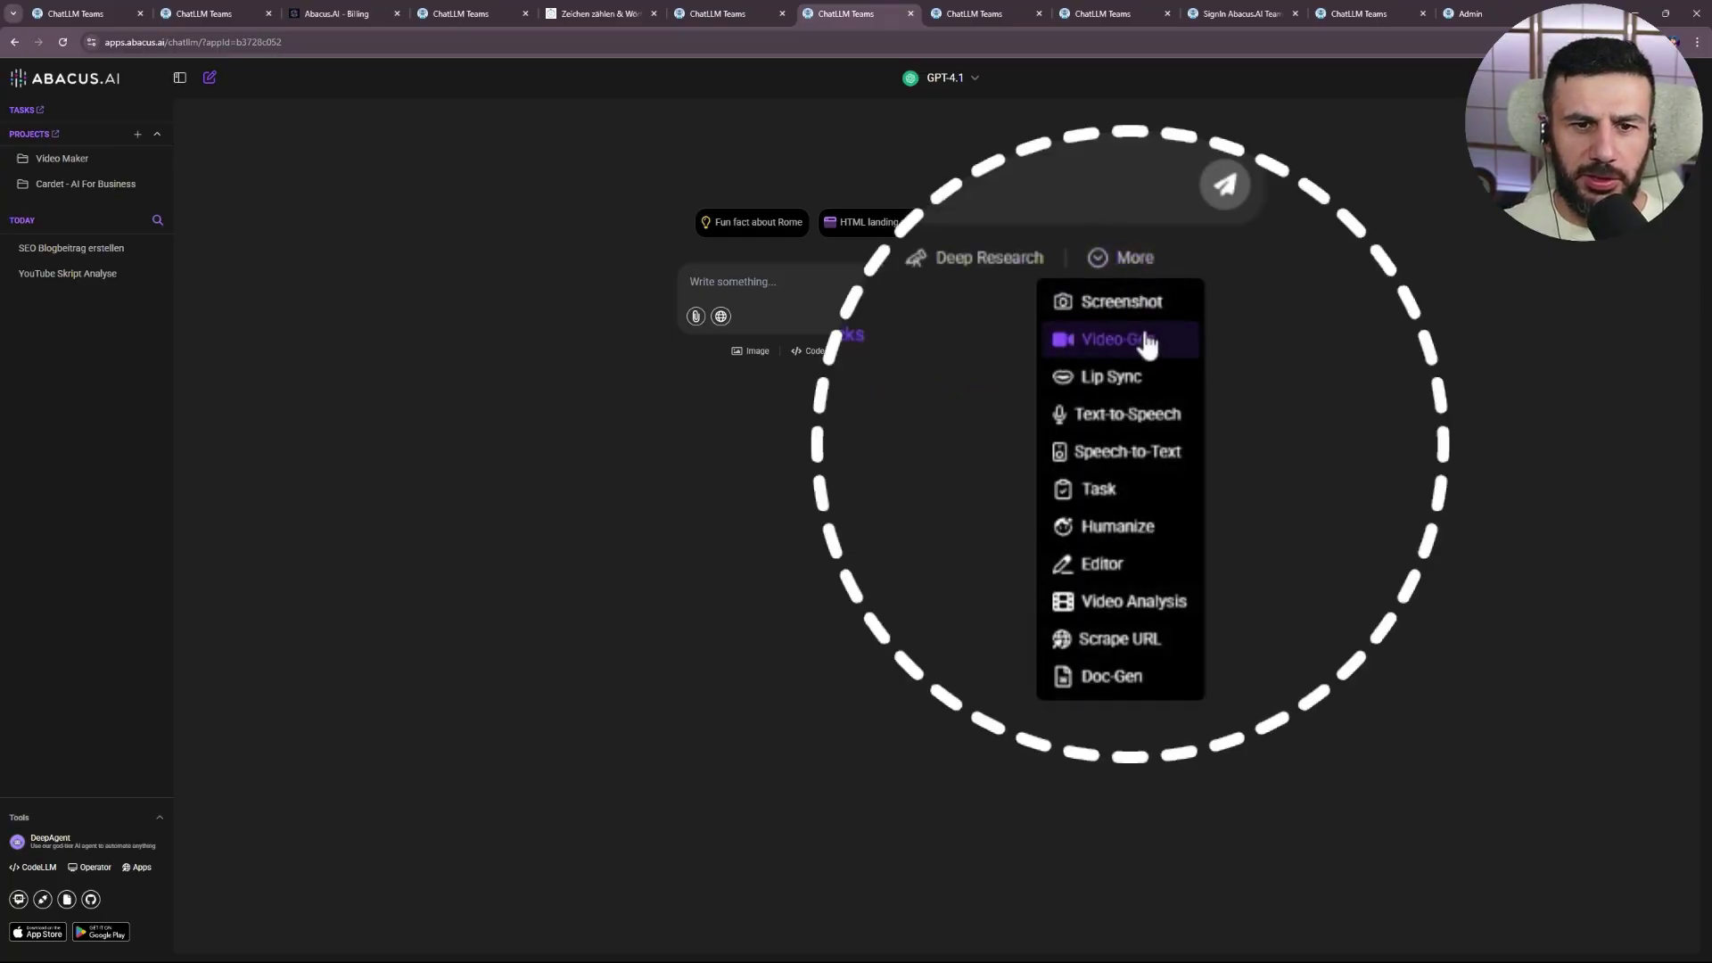